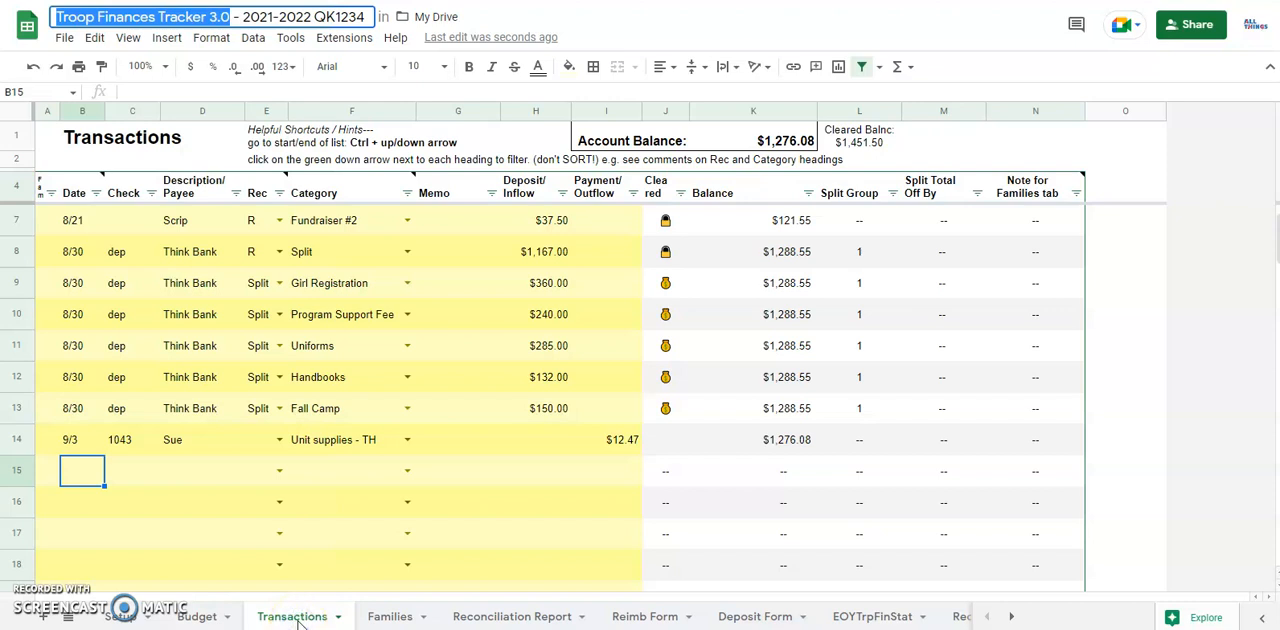
Step: Examine the yellow entry area of the Transactions sheet and the Starting Balance amount in row 5
{"action": "left_click_drag", "start_coordinate": [48, 220], "coordinate": [621, 557]}
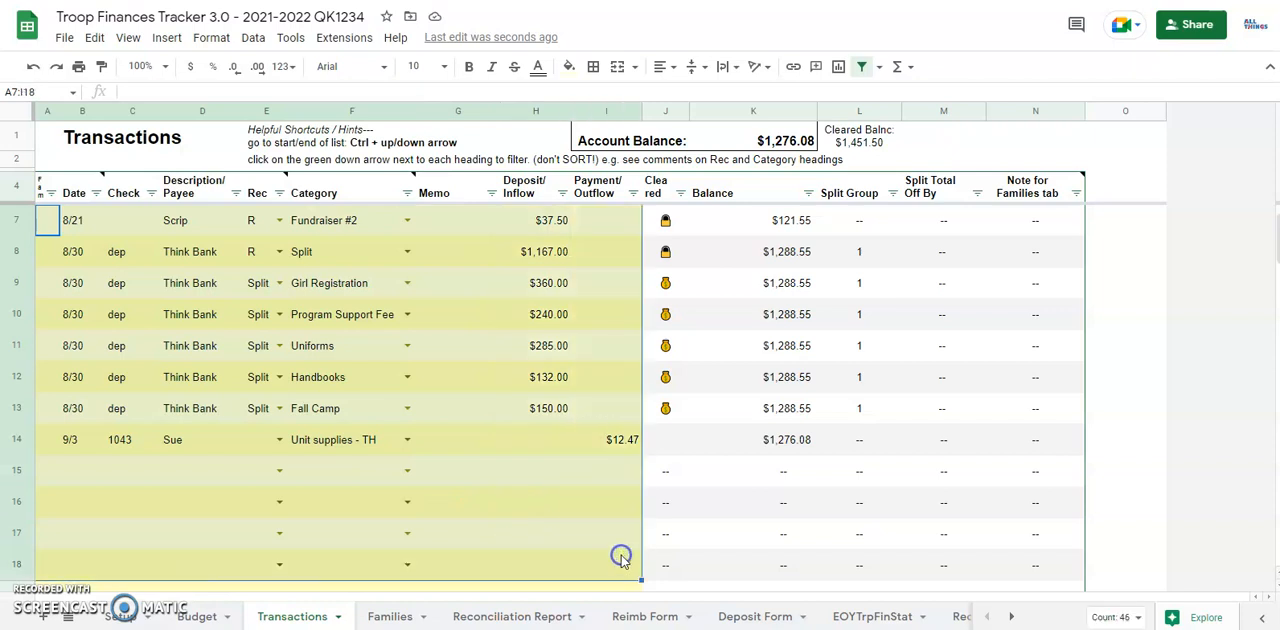
{"action": "left_click", "coordinate": [263, 482]}
{"action": "scroll", "coordinate": [260, 485], "scroll_direction": "up", "scroll_amount": 1}
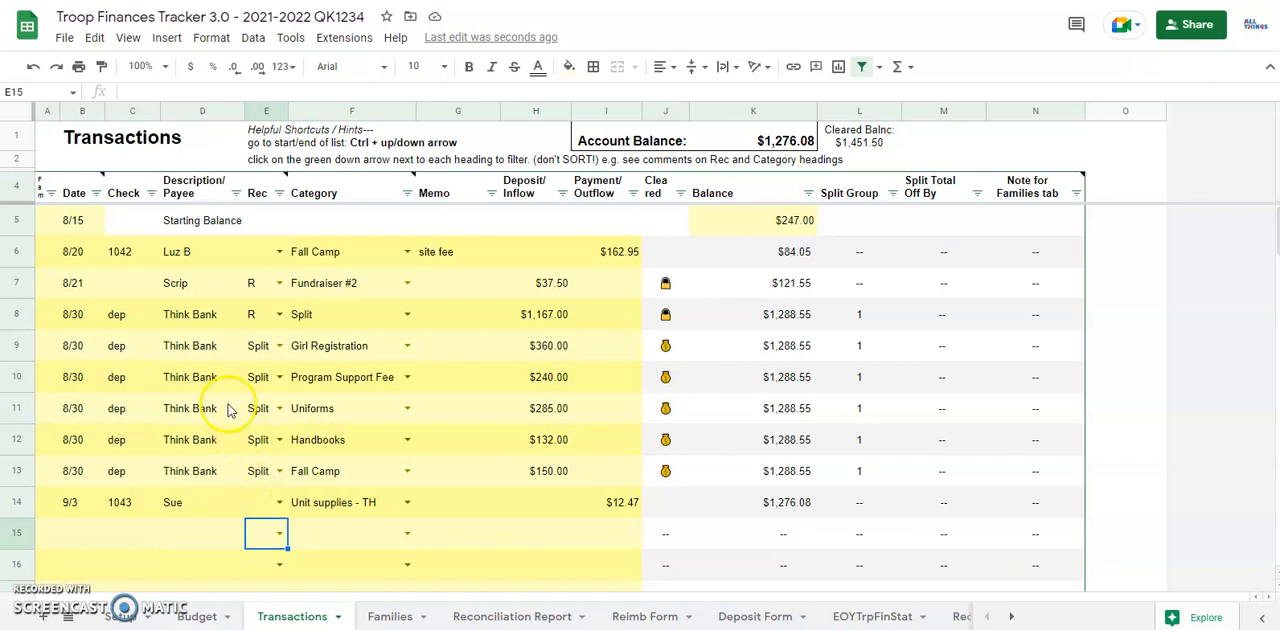
{"action": "left_click", "coordinate": [736, 232]}
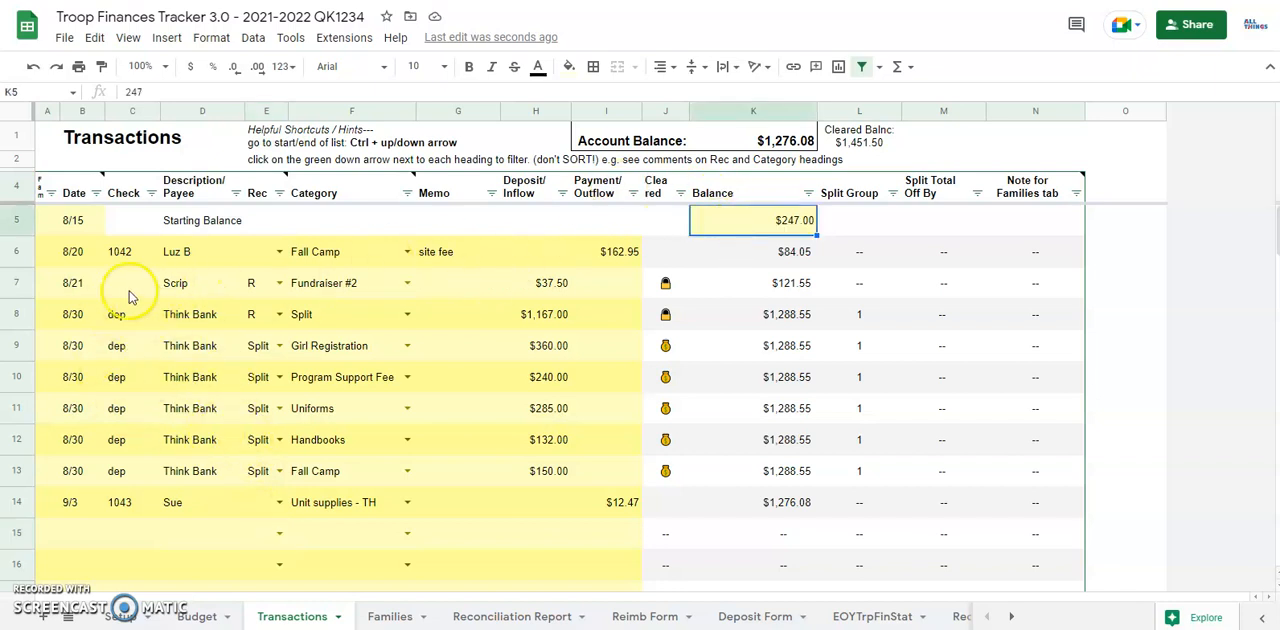
Step: Begin a transaction in row 15 with date 9/15, check entry dep and payee Think Bank
{"action": "left_click", "coordinate": [68, 536]}
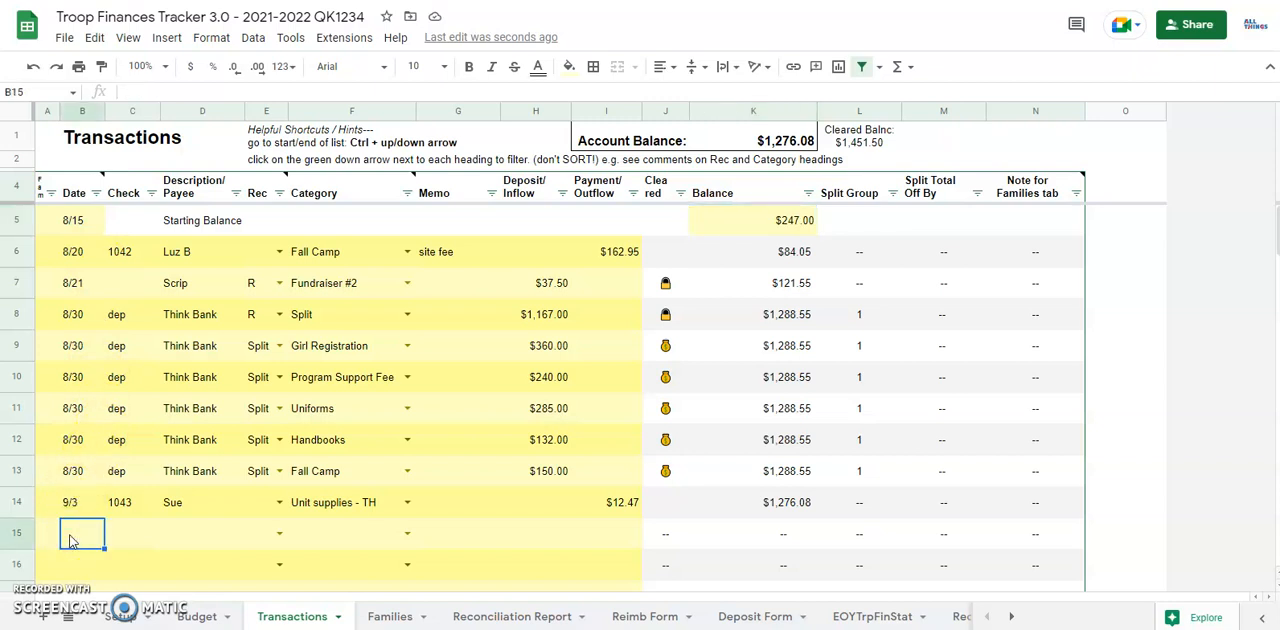
{"action": "type", "text": "9/"}
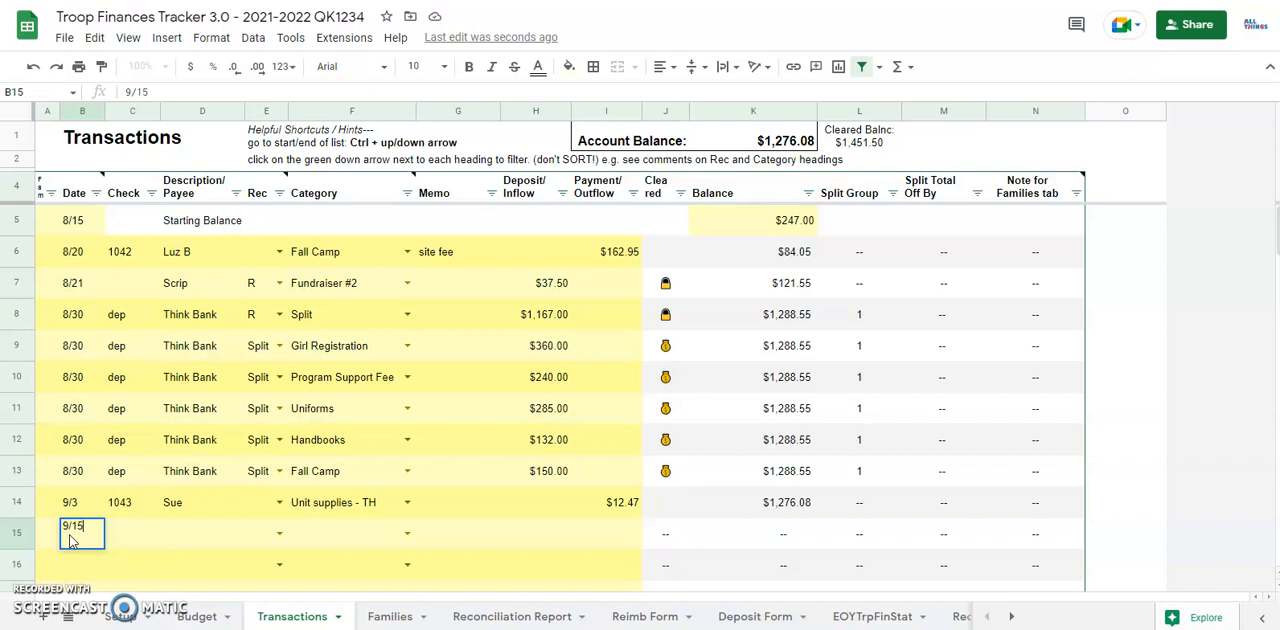
{"action": "type", "text": "15"}
{"action": "key", "text": "Tab"}
{"action": "type", "text": "dep"}
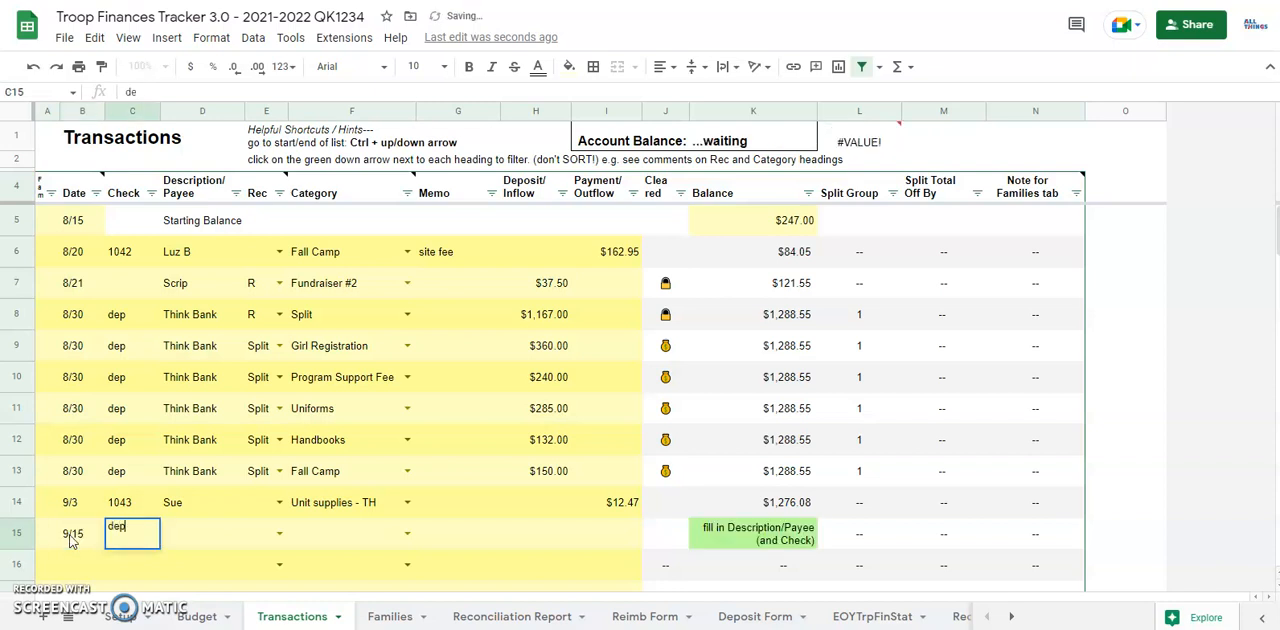
{"action": "key", "text": "Tab"}
{"action": "type", "text": "Think Bank"}
{"action": "key", "text": "Tab"}
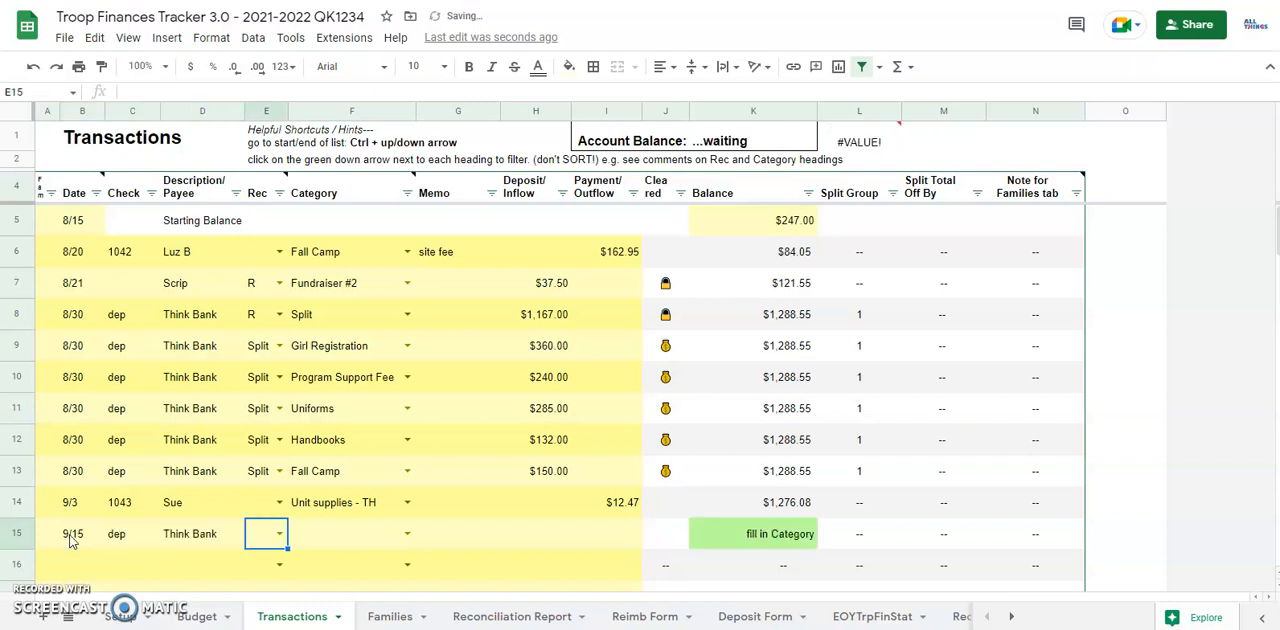
Step: Set the row 15 transaction's category to Fall Camp and its deposit to $120.00
{"action": "key", "text": "Tab"}
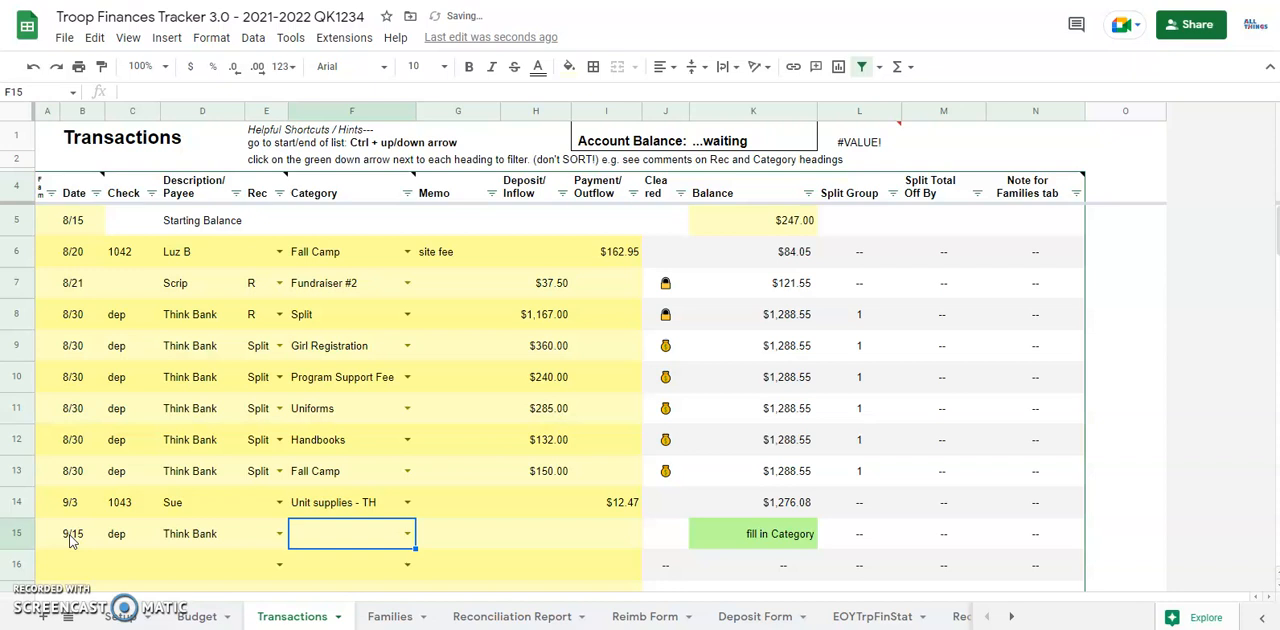
{"action": "left_click", "coordinate": [720, 524]}
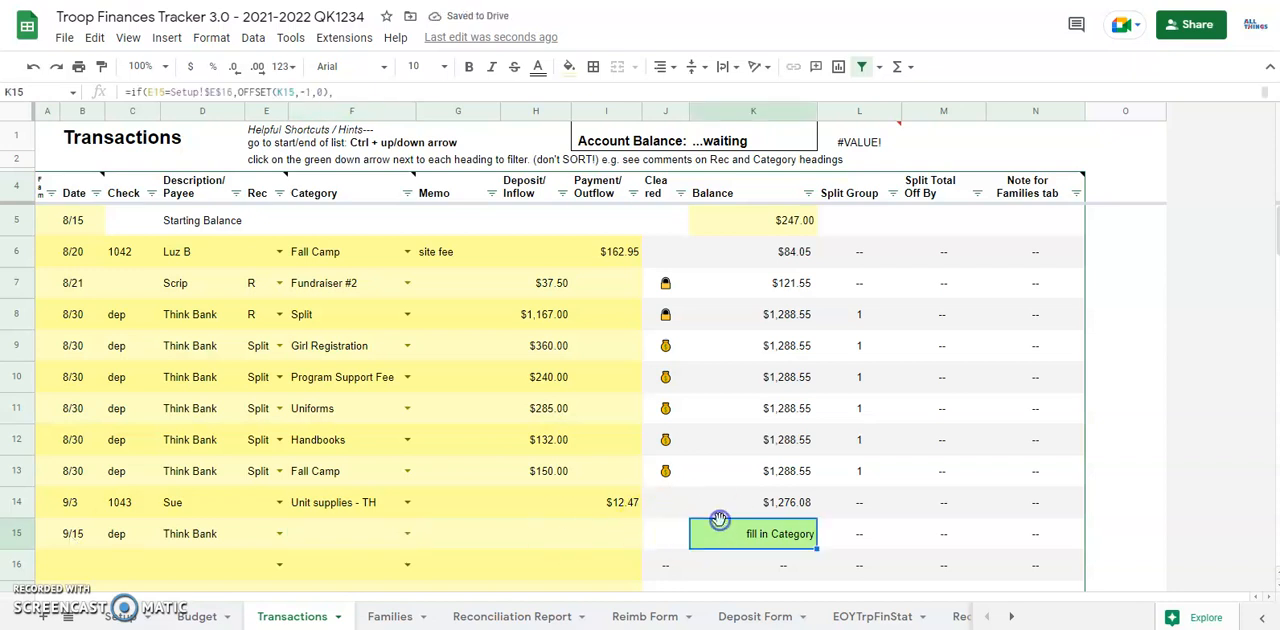
{"action": "left_click", "coordinate": [347, 530]}
{"action": "type", "text": "Fa"}
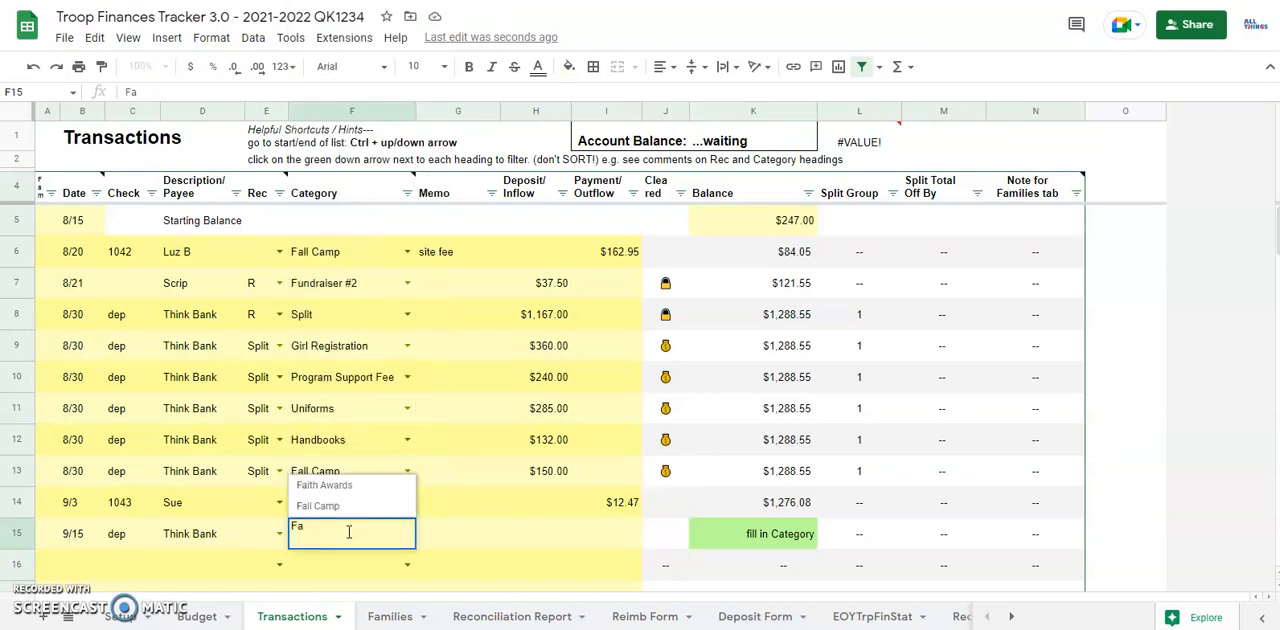
{"action": "left_click", "coordinate": [328, 507]}
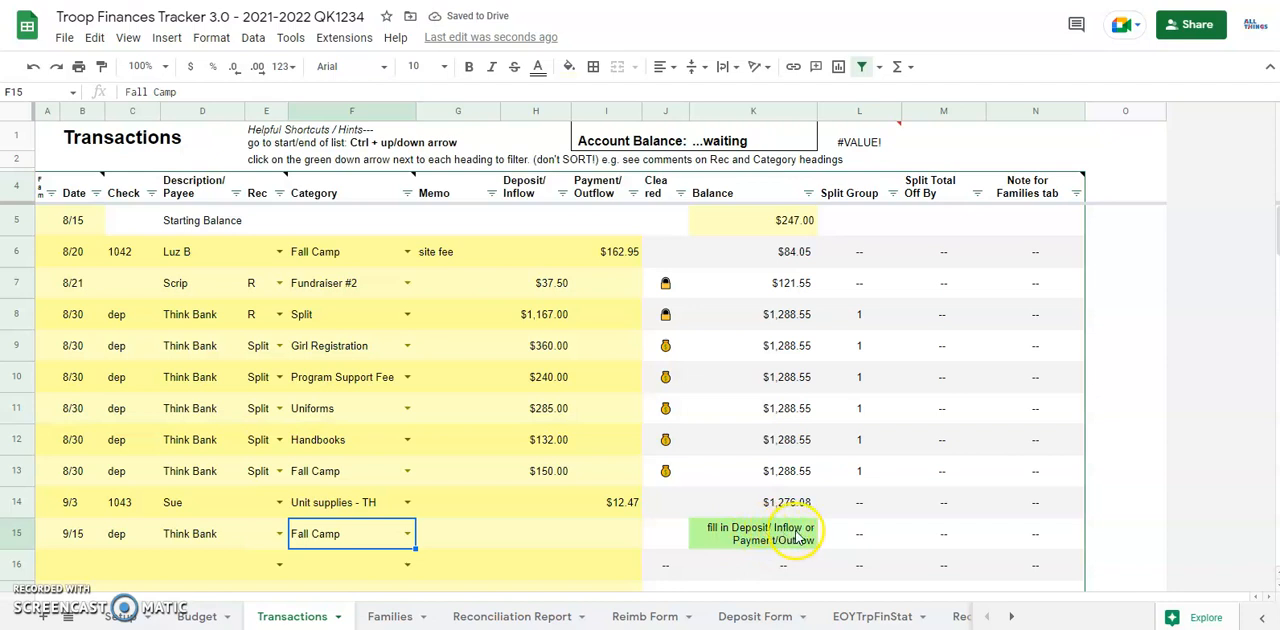
{"action": "left_click", "coordinate": [548, 537]}
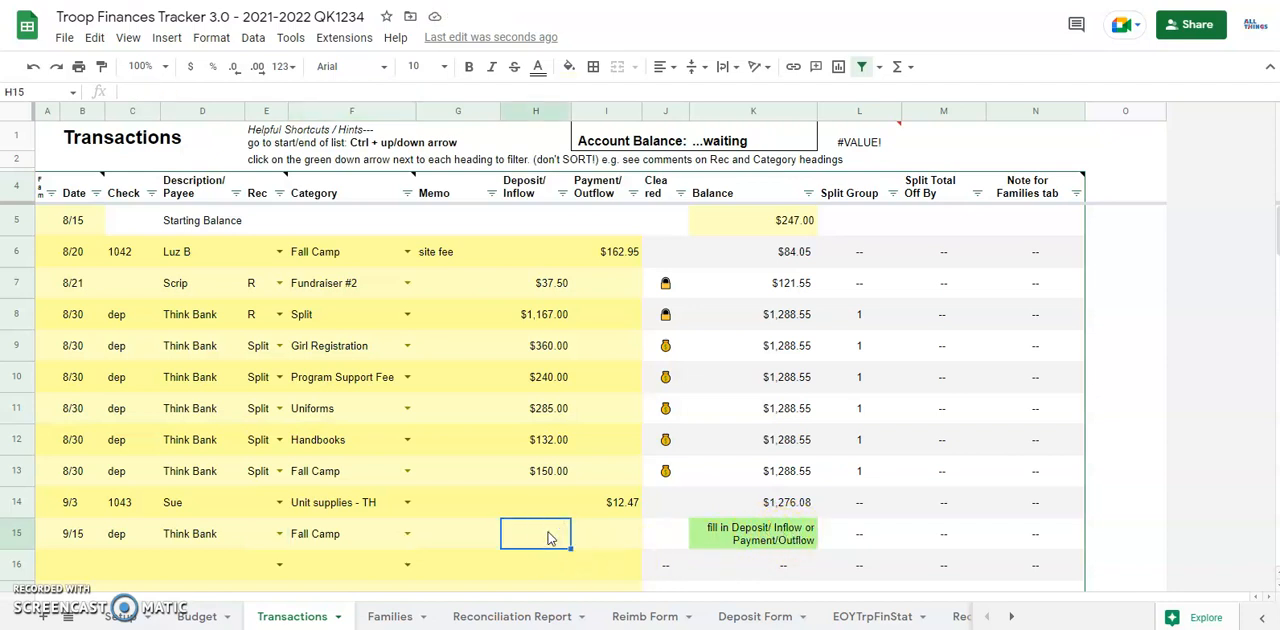
{"action": "type", "text": "120"}
{"action": "key", "text": "Return"}
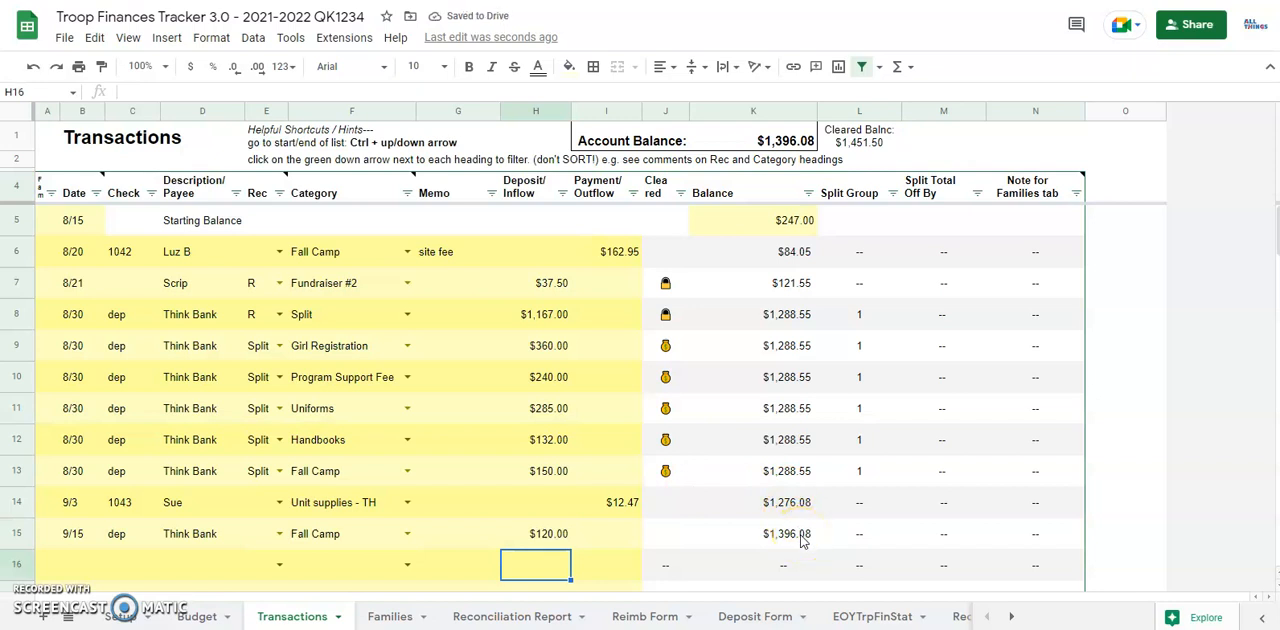
Step: Begin a transaction in row 16 with date 9/15, check 1044 and the payee's first name
{"action": "scroll", "coordinate": [640, 515], "scroll_direction": "down", "scroll_amount": 2}
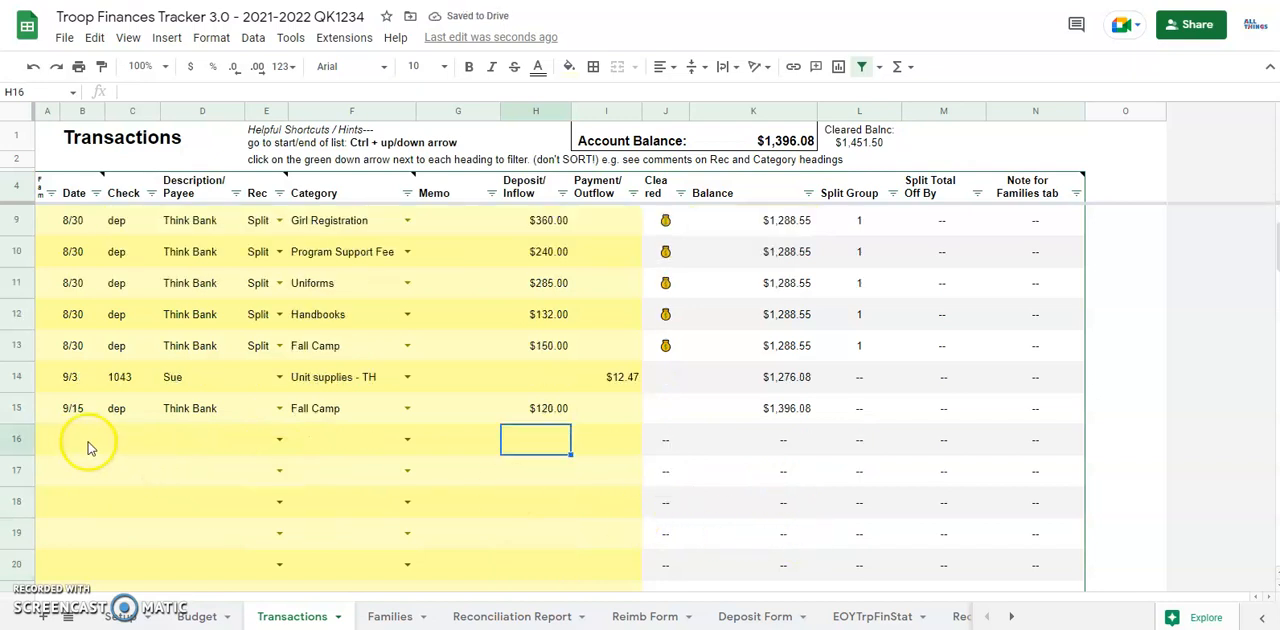
{"action": "left_click", "coordinate": [66, 427]}
{"action": "type", "text": "9/15"}
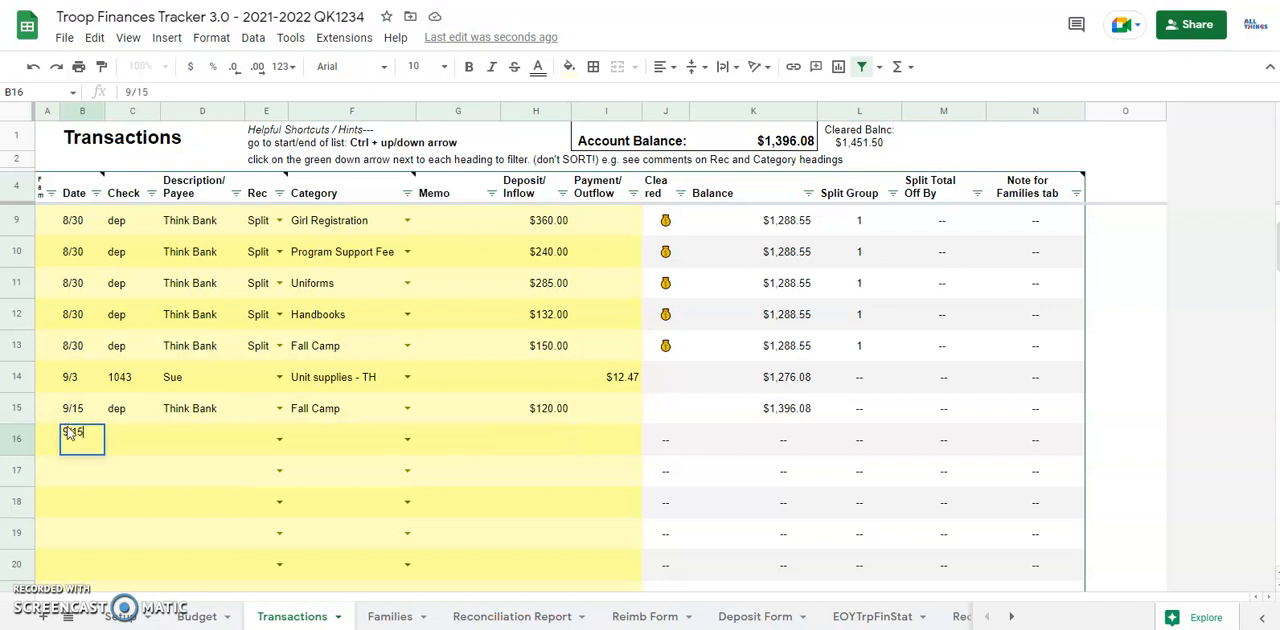
{"action": "key", "text": "Tab"}
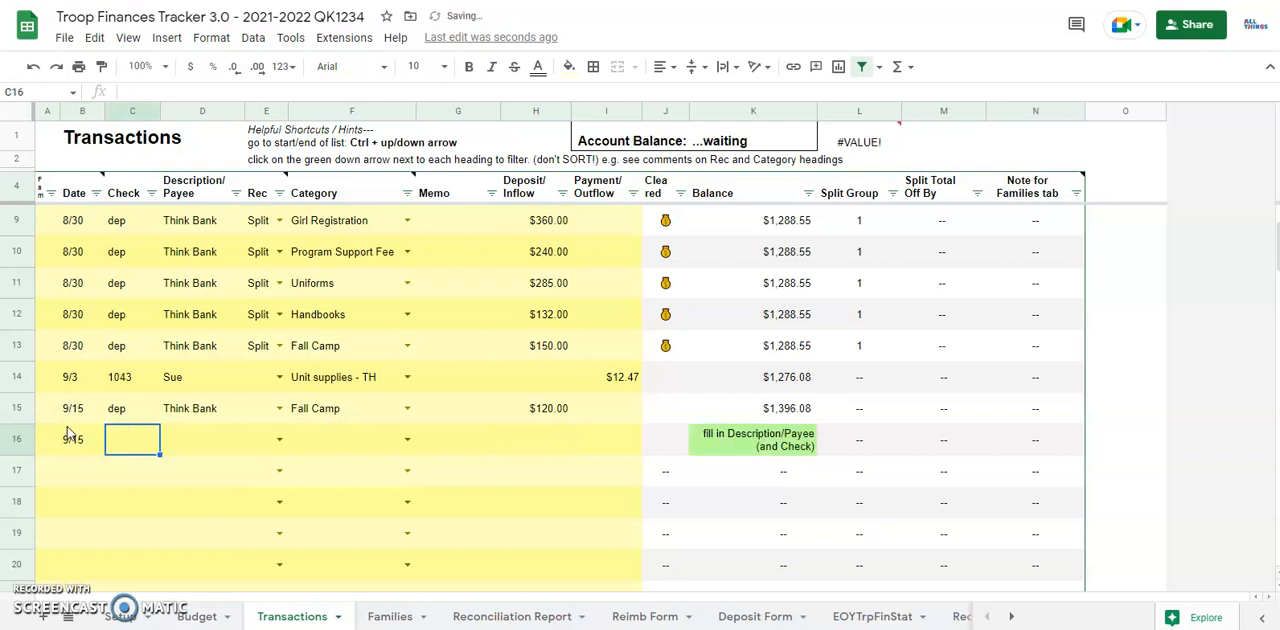
{"action": "type", "text": "1044"}
{"action": "key", "text": "Tab"}
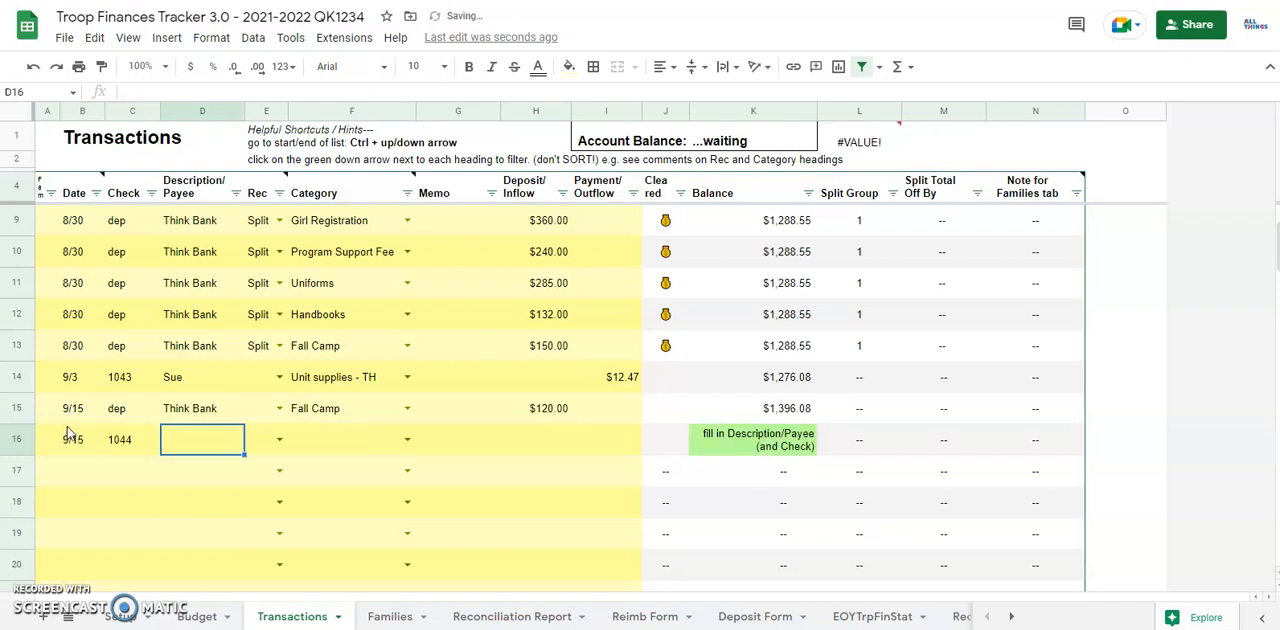
{"action": "type", "text": "Betty"}
{"action": "key", "text": "Tab"}
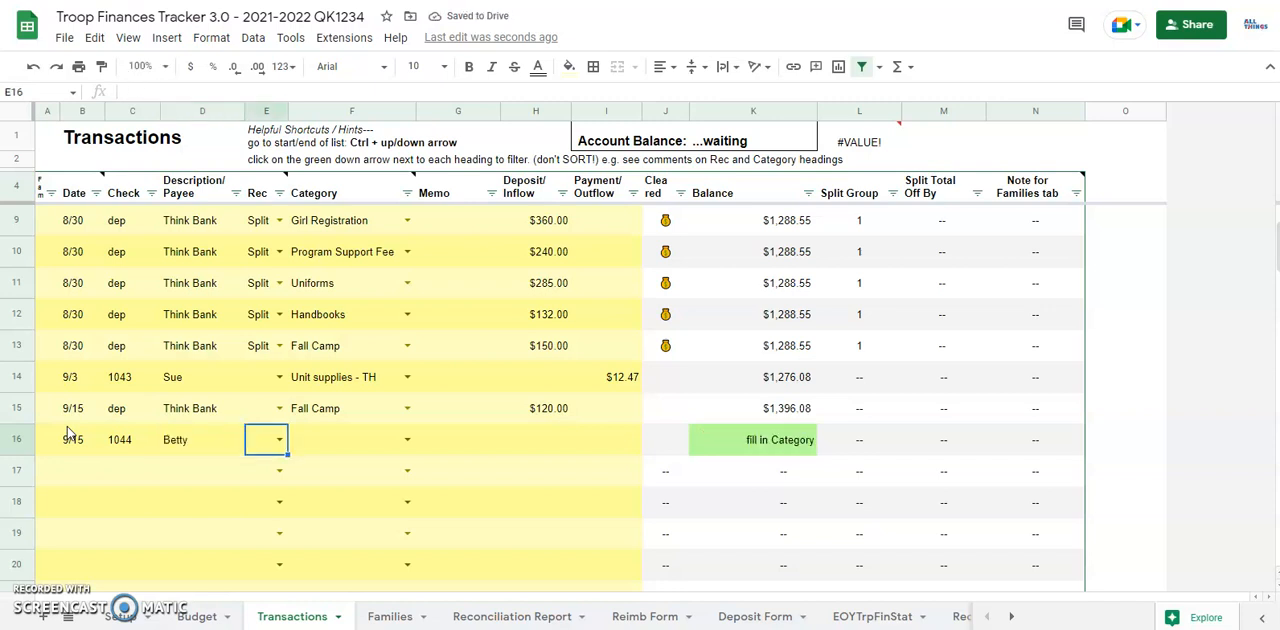
Step: Set the row 16 transaction's category to Split and its payment to $37.52
{"action": "key", "text": "Tab"}
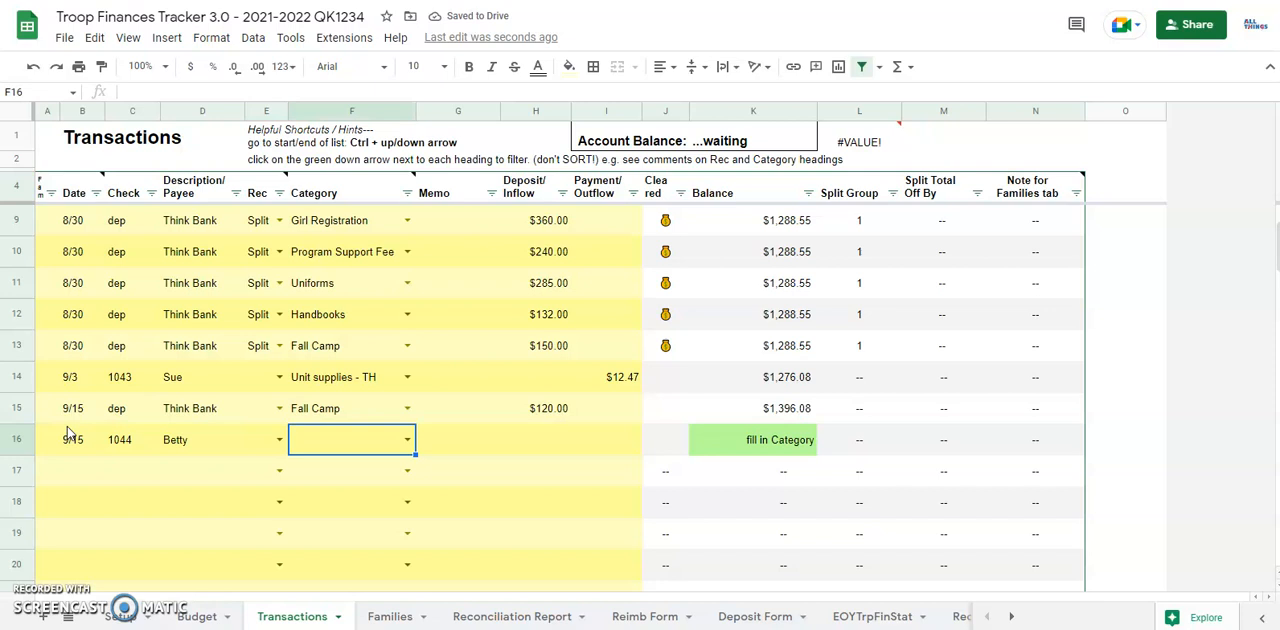
{"action": "type", "text": "Split"}
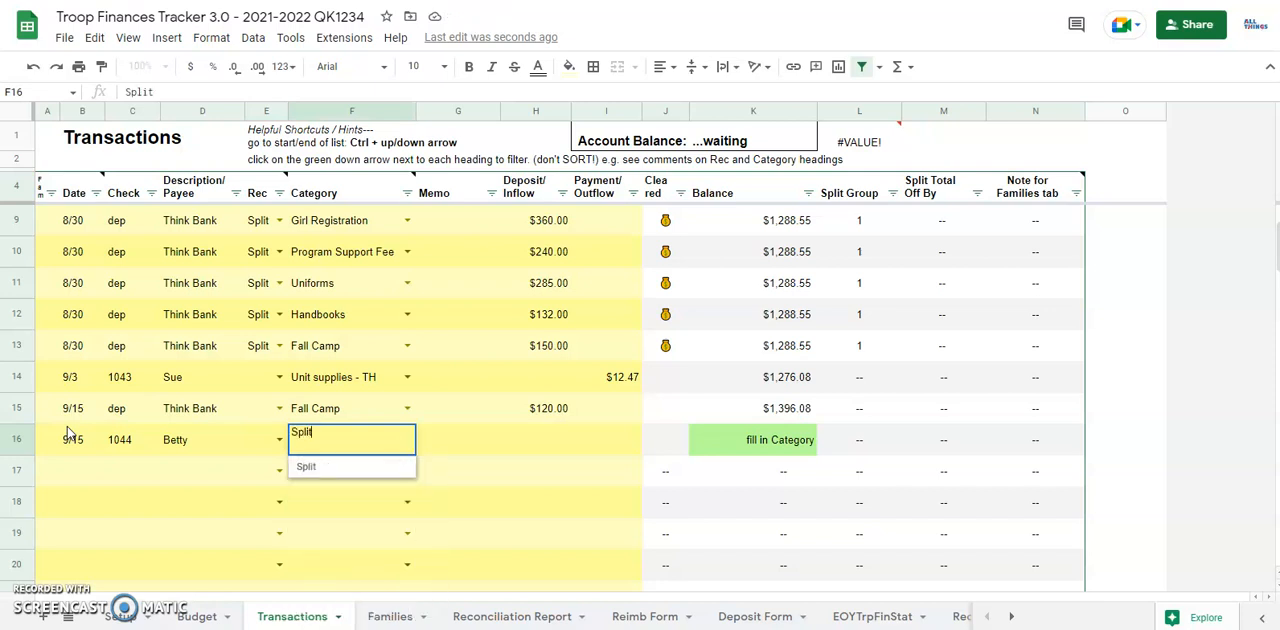
{"action": "key", "text": "Tab"}
{"action": "key", "text": "Tab"}
{"action": "key", "text": "Tab"}
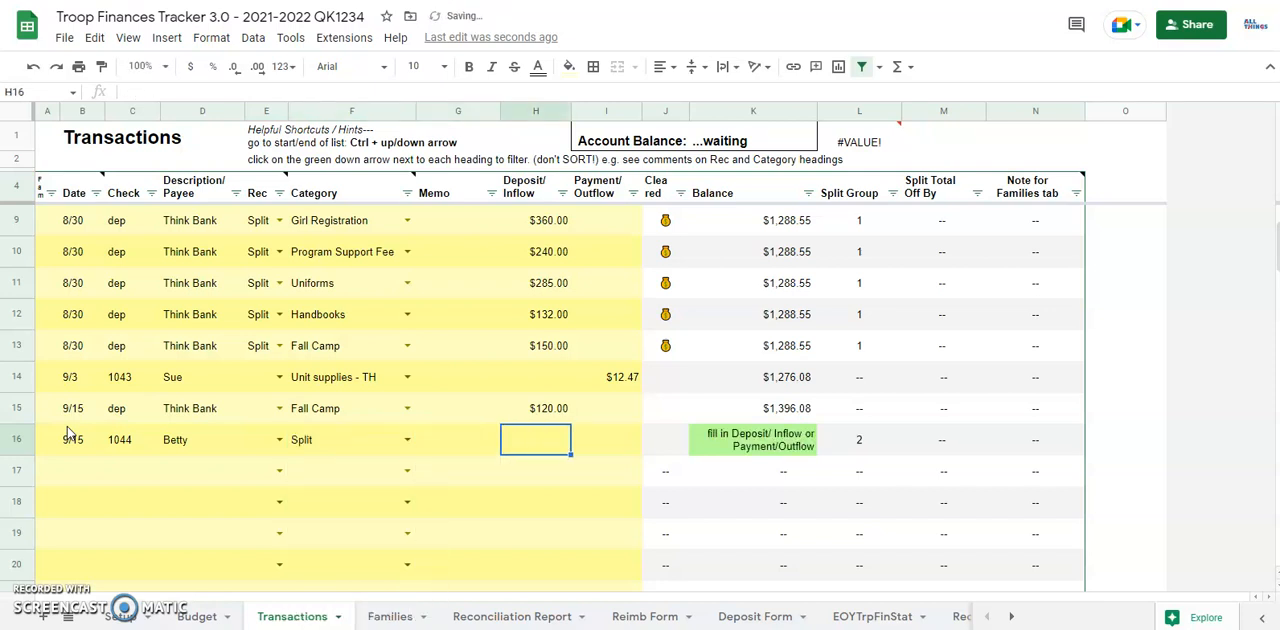
{"action": "type", "text": "3"}
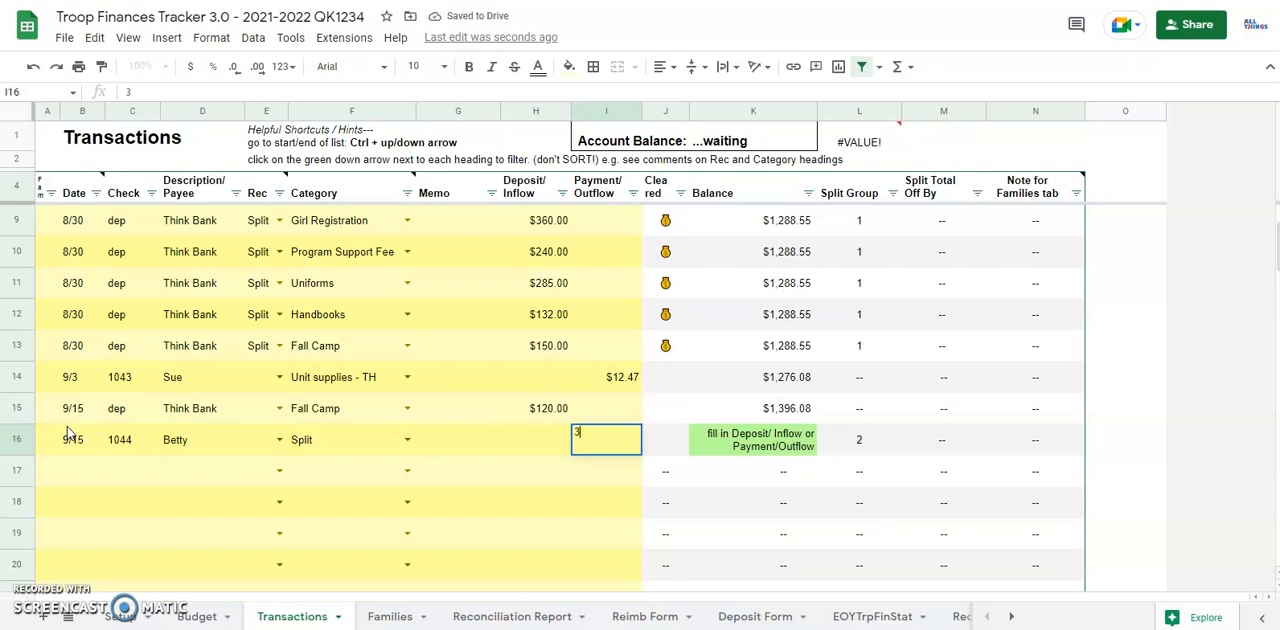
{"action": "type", "text": "7.52"}
{"action": "key", "text": "Return"}
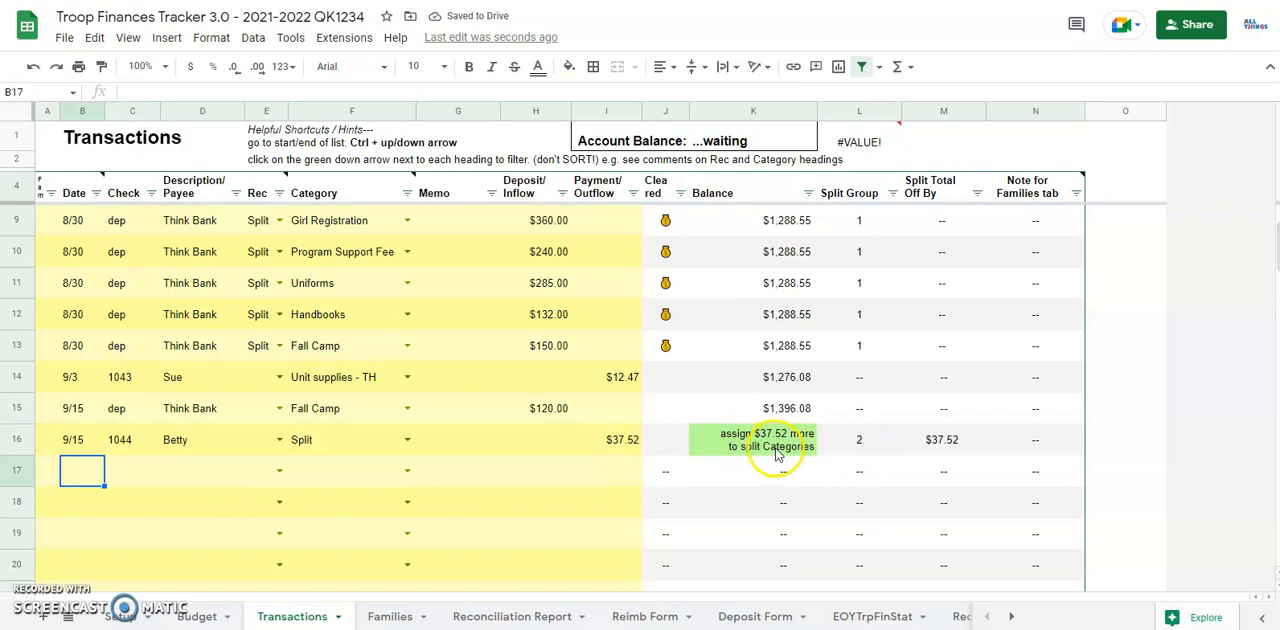
Step: Copy the date, check and payee from row 16 into row 17 and set its Rec value to Split
{"action": "left_click_drag", "start_coordinate": [95, 442], "coordinate": [185, 440]}
{"action": "key", "text": "ctrl+c"}
{"action": "left_click", "coordinate": [71, 473]}
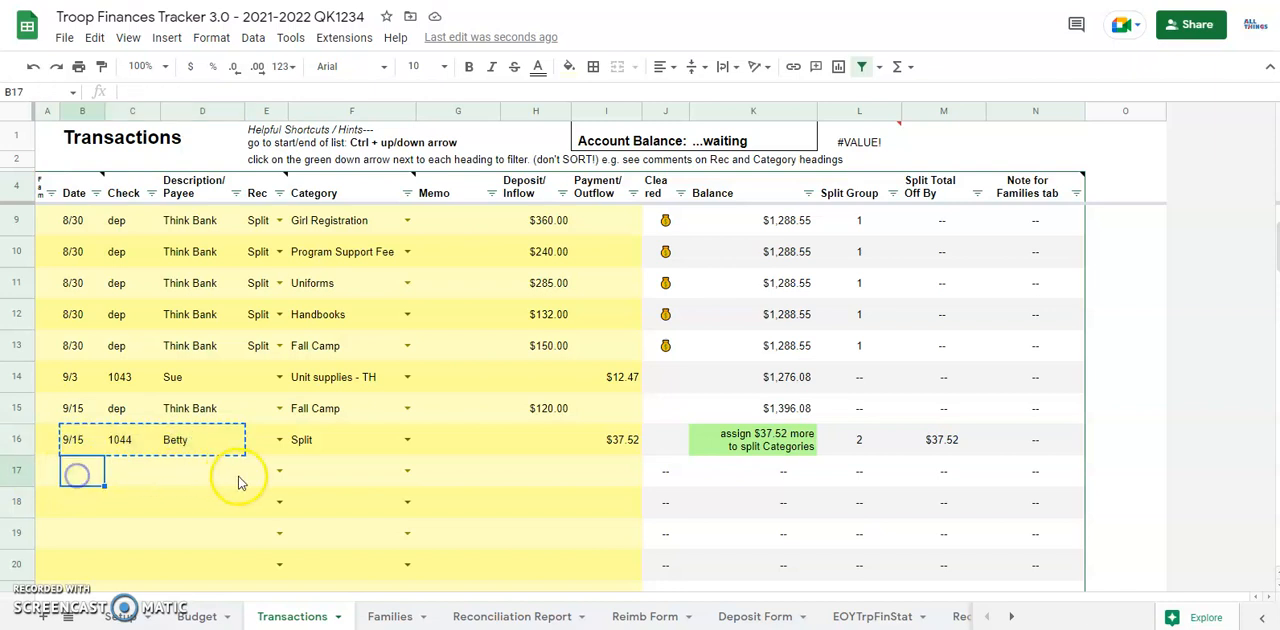
{"action": "key", "text": "ctrl+v"}
{"action": "left_click", "coordinate": [258, 478]}
{"action": "type", "text": "Spli"}
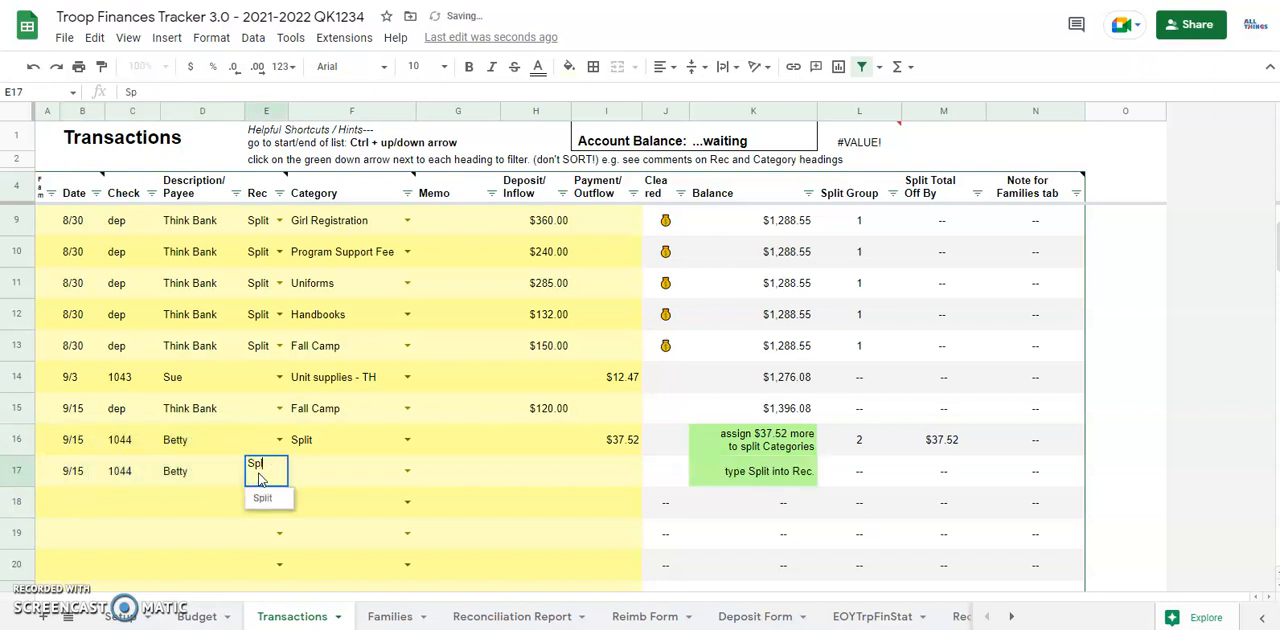
{"action": "key", "text": "Tab"}
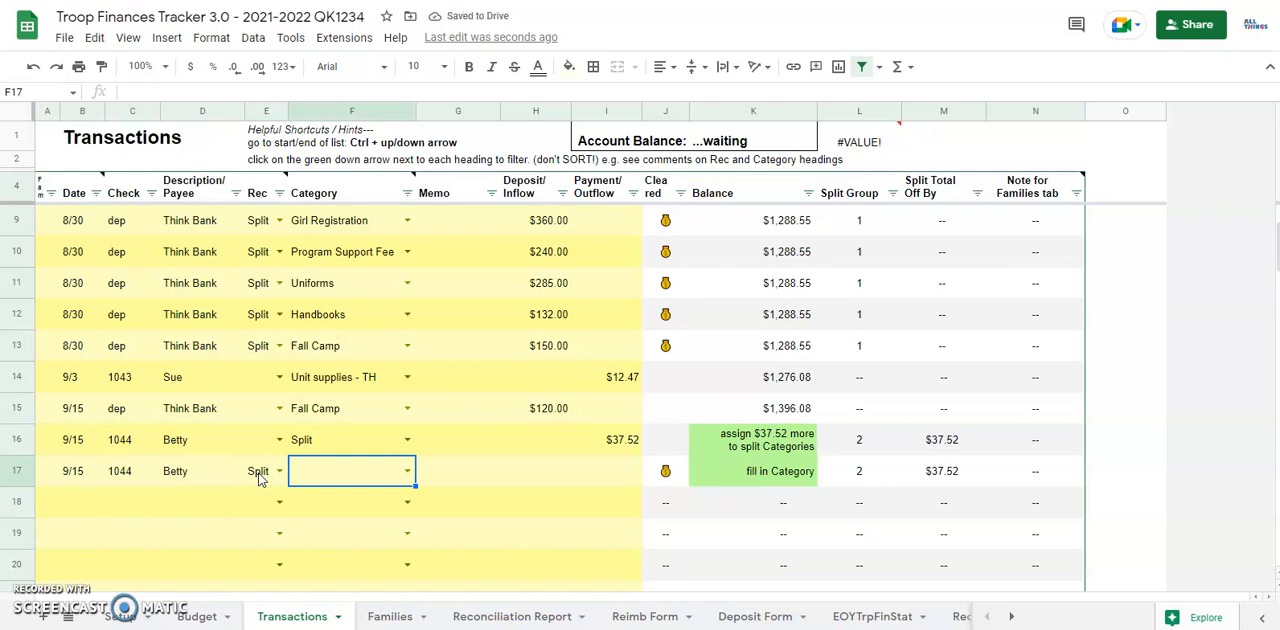
Step: Set row 17's category to Unit supplies - Path and its payment to $9.34
{"action": "type", "text": "Unit"}
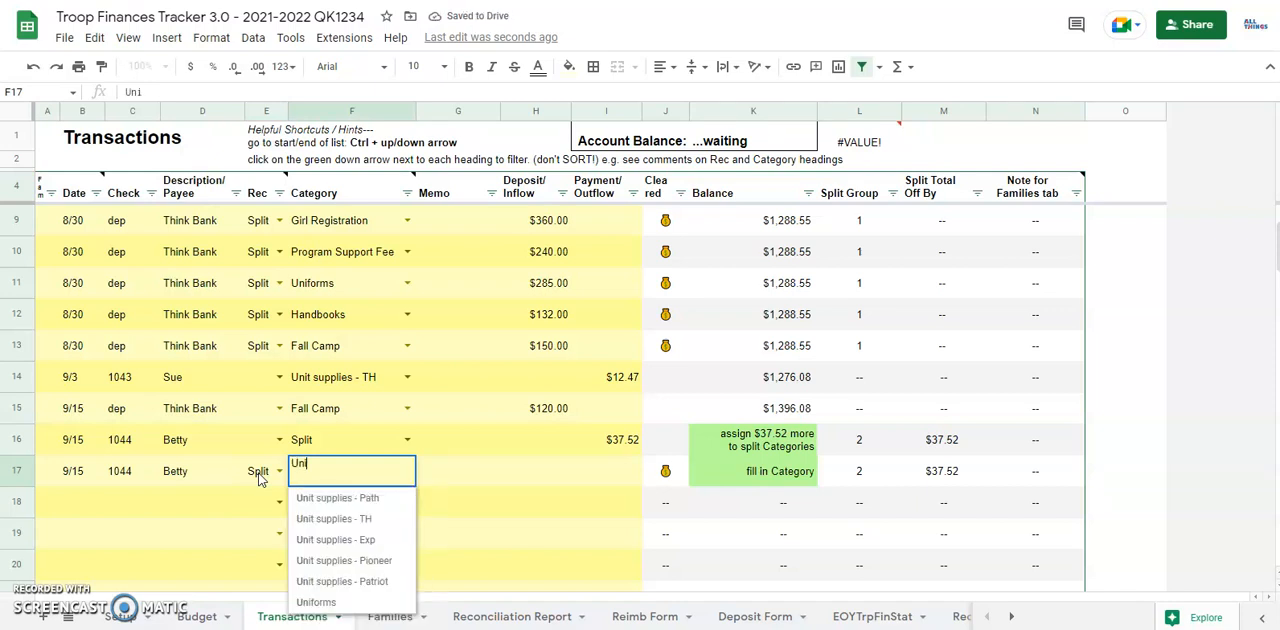
{"action": "left_click", "coordinate": [336, 500]}
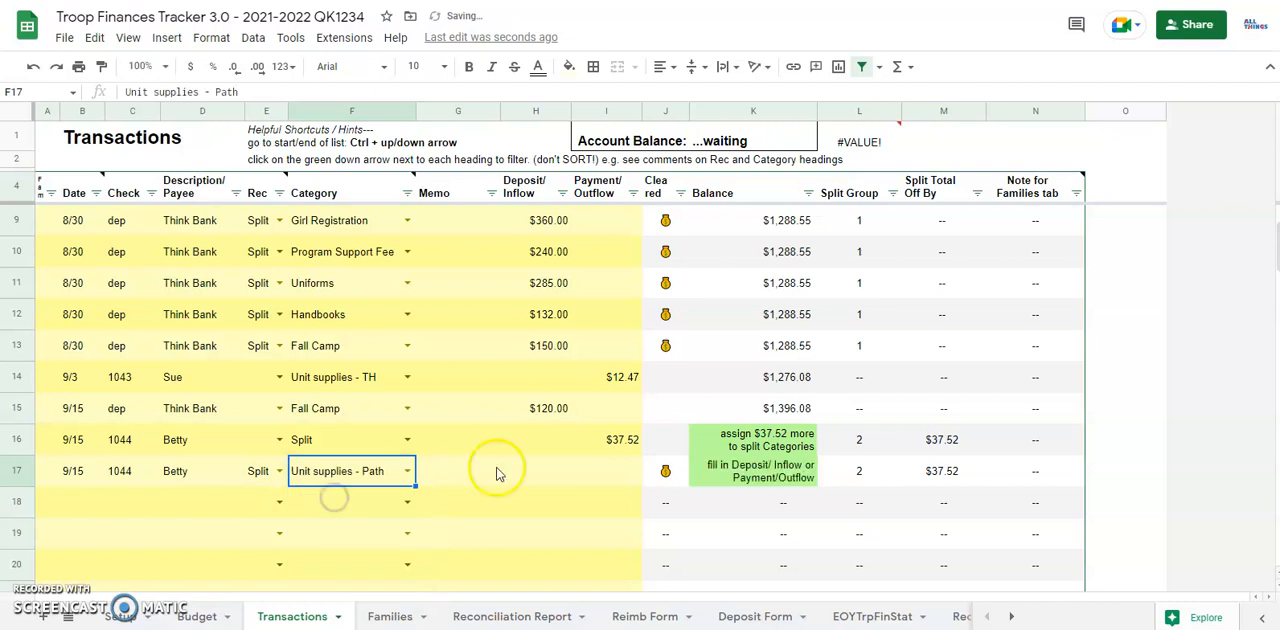
{"action": "left_click", "coordinate": [615, 474]}
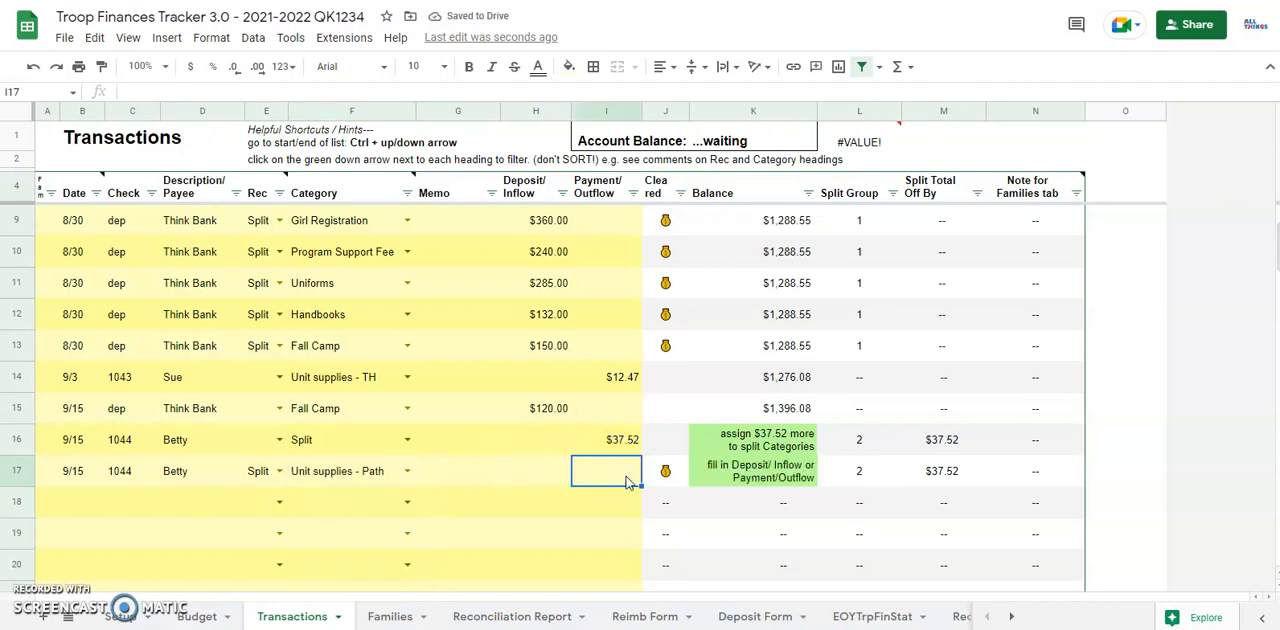
{"action": "type", "text": "9.34"}
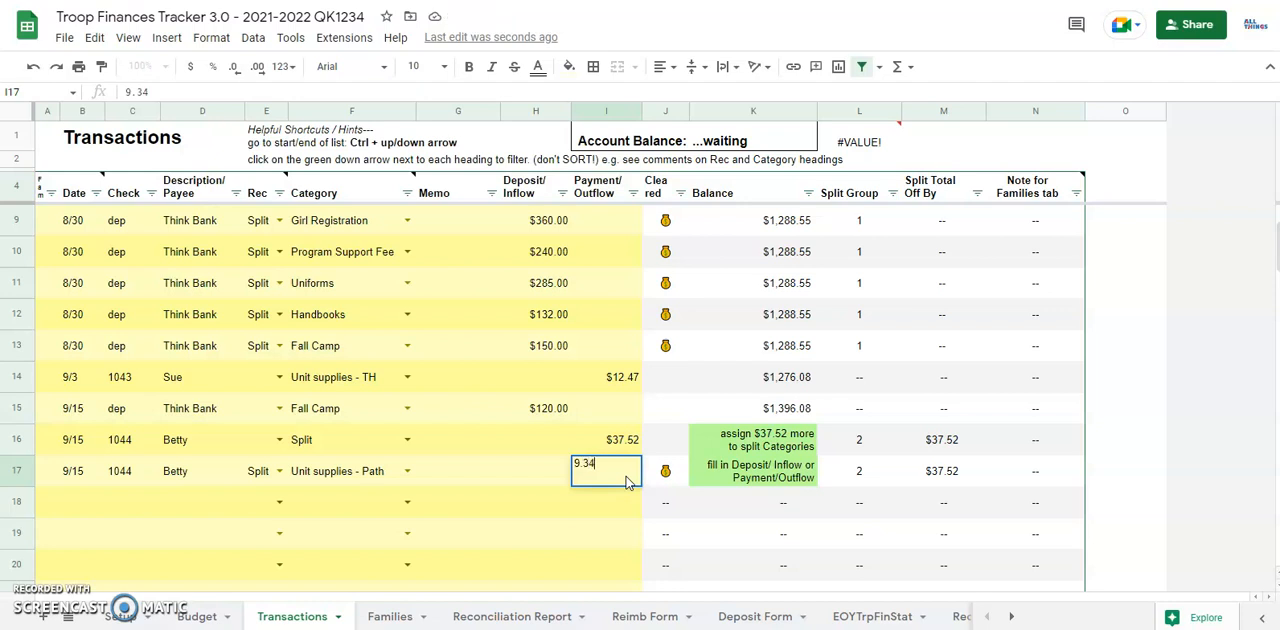
{"action": "key", "text": "Return"}
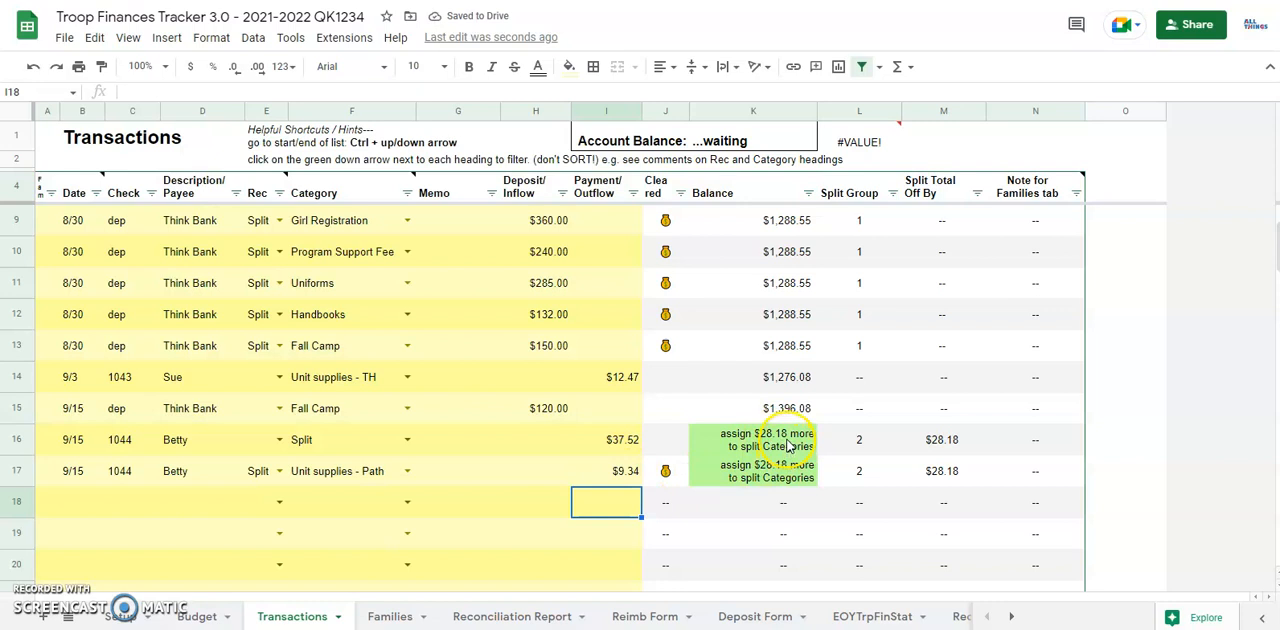
Step: Begin row 18 with date 9/15, the payee's first name from row 17 and the Rec value Split
{"action": "left_click", "coordinate": [73, 510]}
{"action": "type", "text": "9/15"}
{"action": "key", "text": "Tab"}
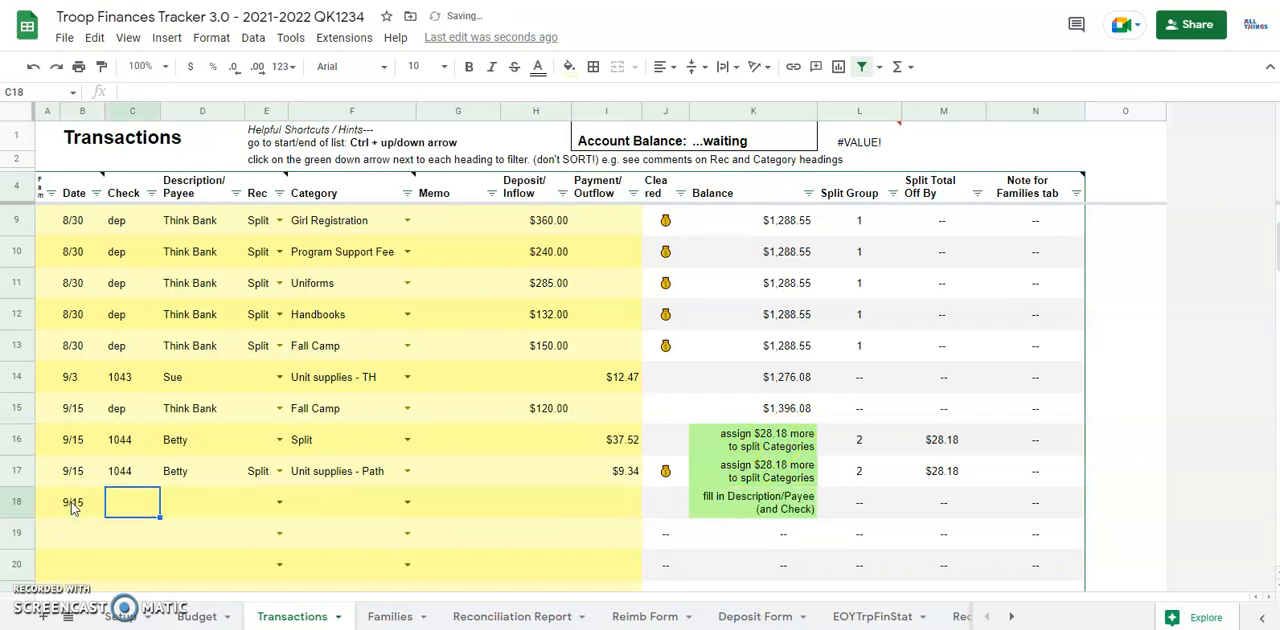
{"action": "left_click", "coordinate": [182, 500]}
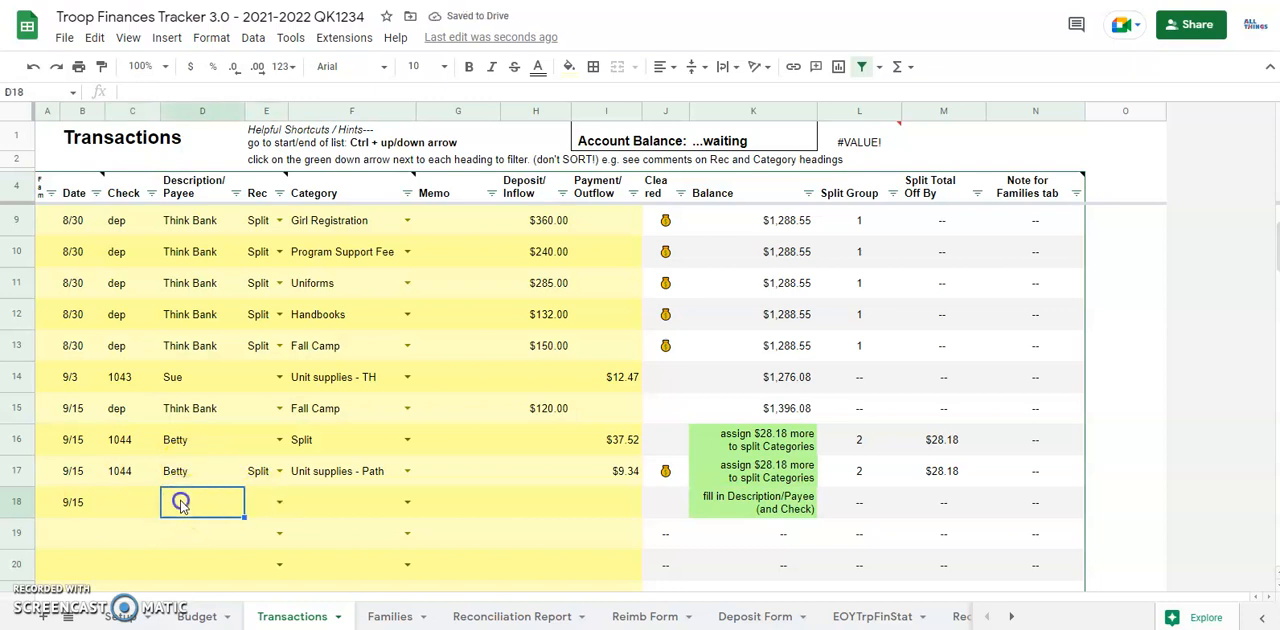
{"action": "type", "text": "Betty"}
{"action": "key", "text": "Tab"}
{"action": "type", "text": "Spl"}
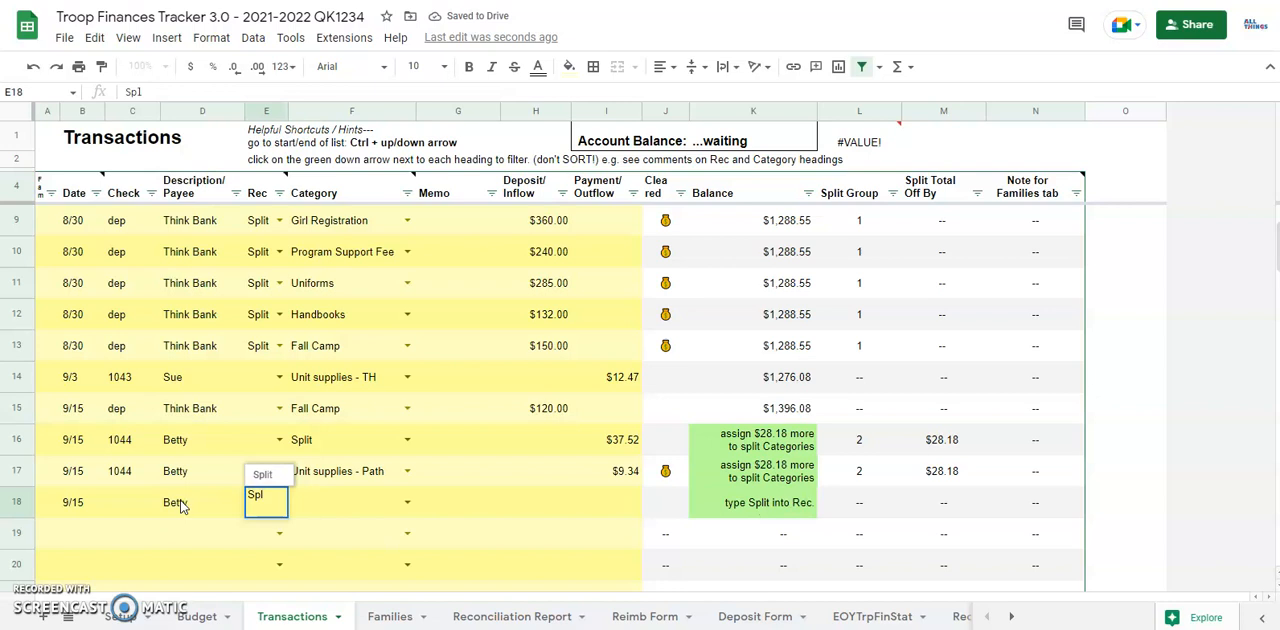
{"action": "left_click", "coordinate": [262, 474]}
Step: Set row 18's category to Fall Camp and enter craft supplies as its memo
{"action": "left_click", "coordinate": [312, 503]}
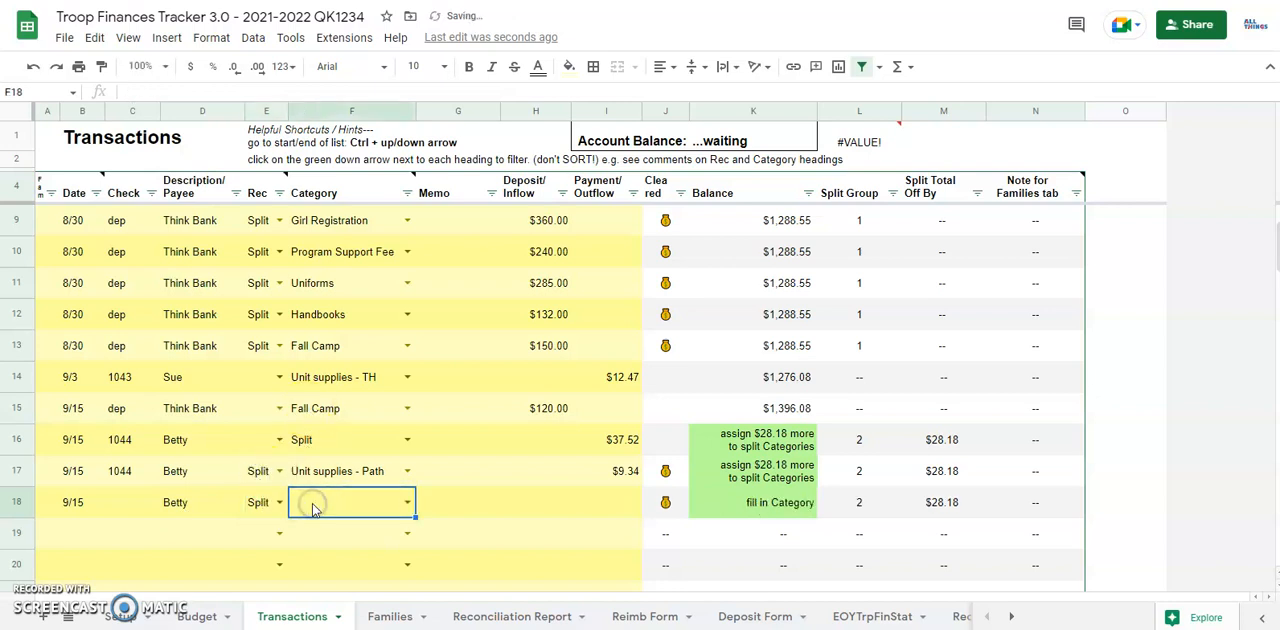
{"action": "type", "text": "Fall"}
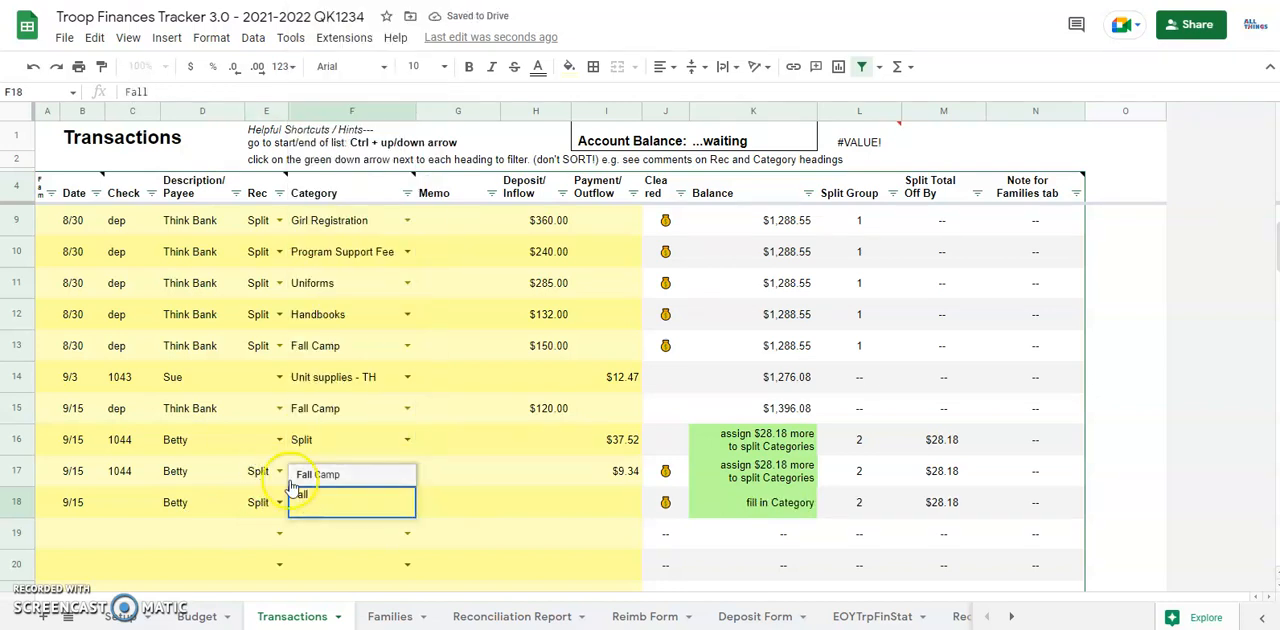
{"action": "left_click", "coordinate": [316, 476]}
{"action": "left_click", "coordinate": [422, 509]}
{"action": "type", "text": "craft supplies"}
Step: Enter a payment of $28.18 for the row 18 split transaction
{"action": "key", "text": "Tab"}
{"action": "key", "text": "Tab"}
{"action": "key", "text": "Tab"}
{"action": "key", "text": "shift+Tab"}
{"action": "type", "text": "28.18"}
{"action": "key", "text": "Return"}
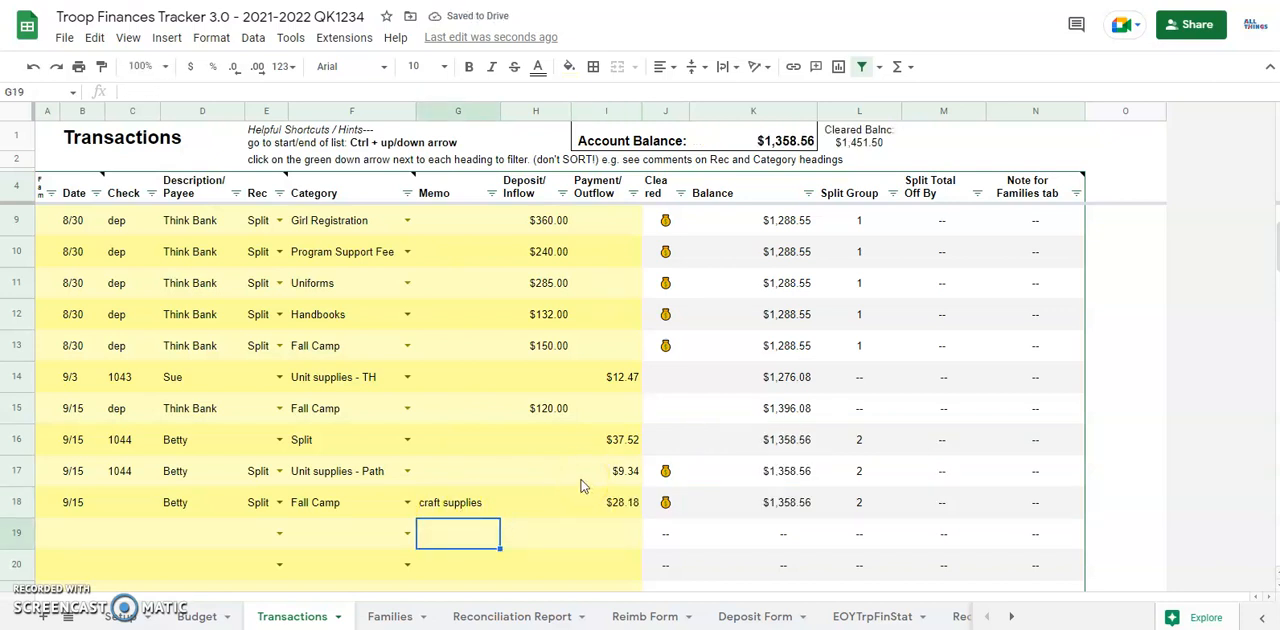
Step: Read the instructions for adding more rows at the end of the Transactions sheet and return to its first rows
{"action": "scroll", "coordinate": [103, 509], "scroll_direction": "down", "scroll_amount": 6}
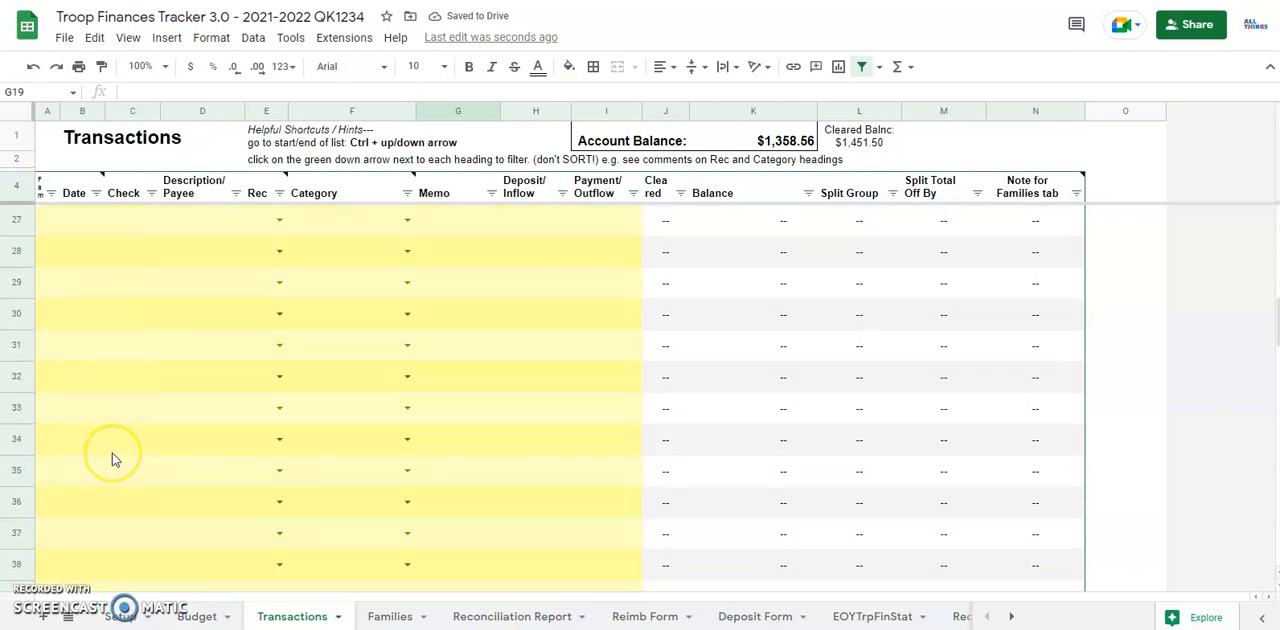
{"action": "scroll", "coordinate": [112, 459], "scroll_direction": "down", "scroll_amount": 12}
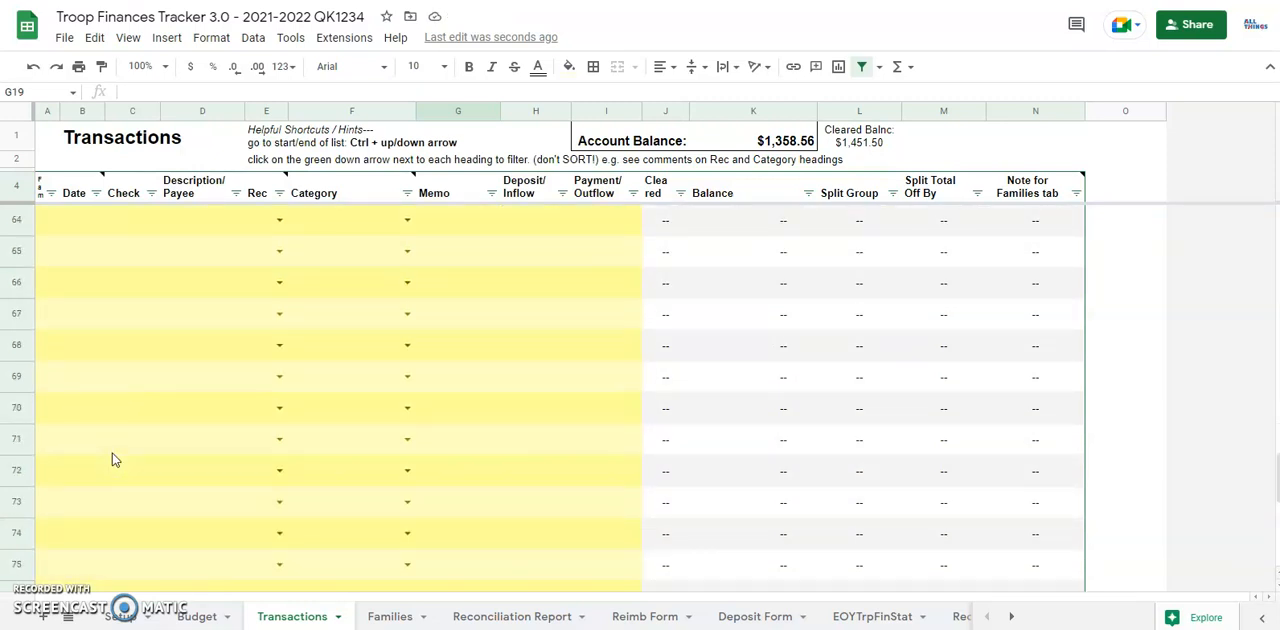
{"action": "scroll", "coordinate": [112, 459], "scroll_direction": "down", "scroll_amount": 3}
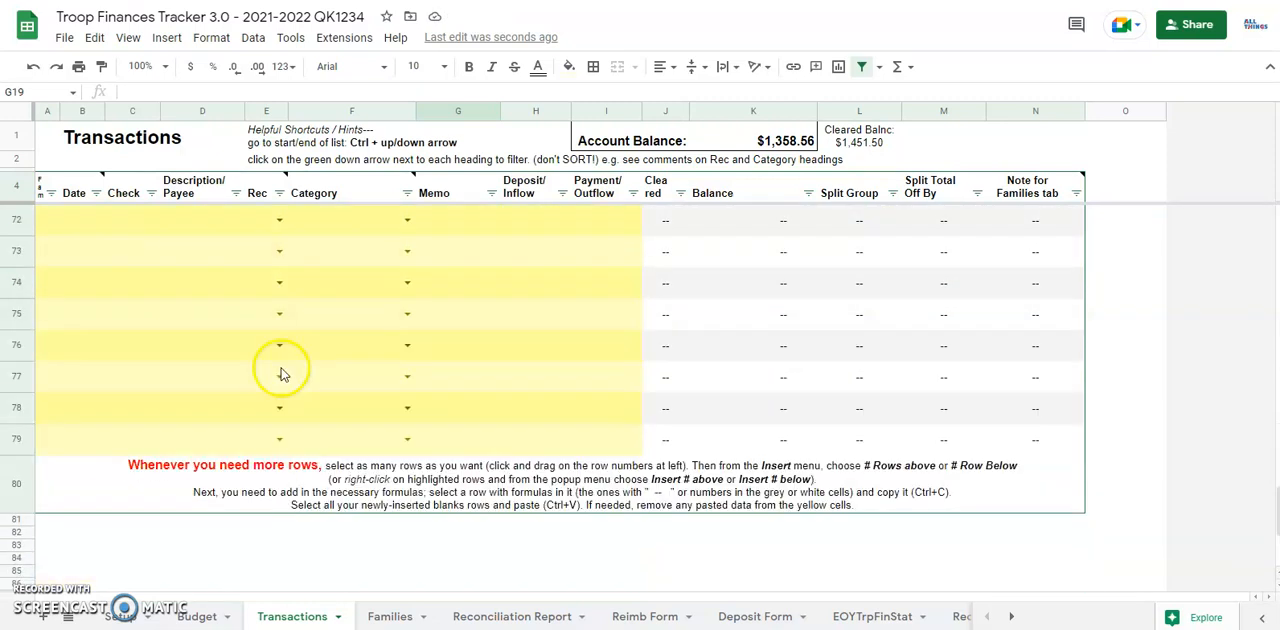
{"action": "scroll", "coordinate": [283, 373], "scroll_direction": "up", "scroll_amount": 19}
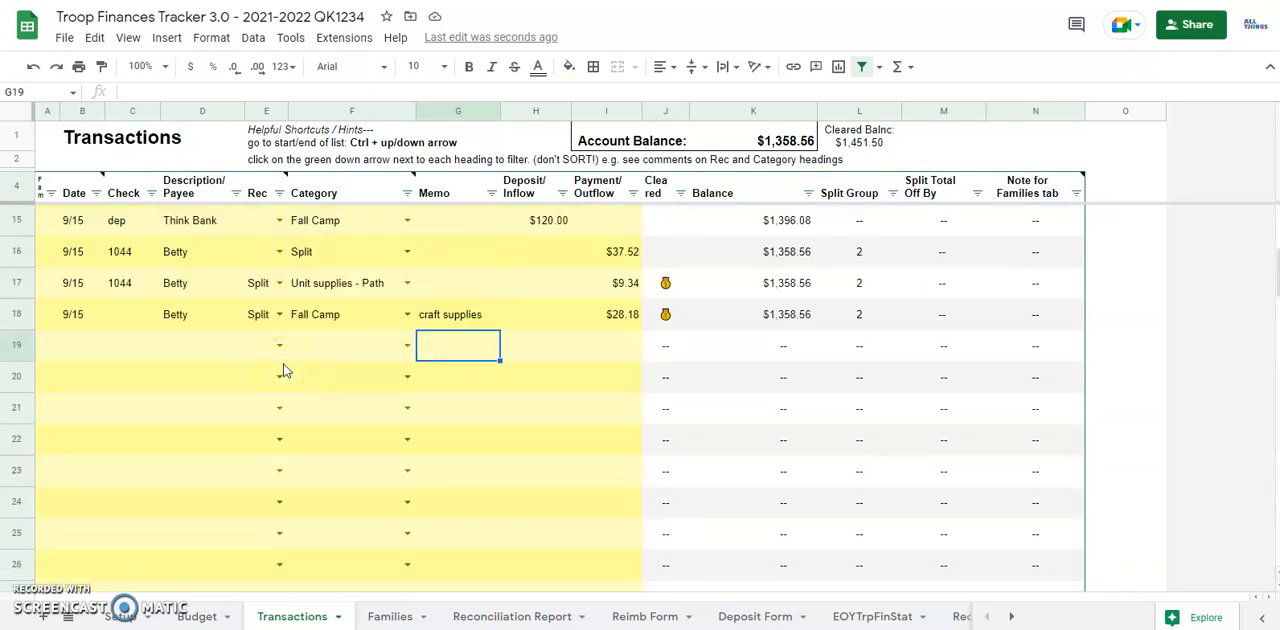
{"action": "scroll", "coordinate": [283, 371], "scroll_direction": "up", "scroll_amount": 3}
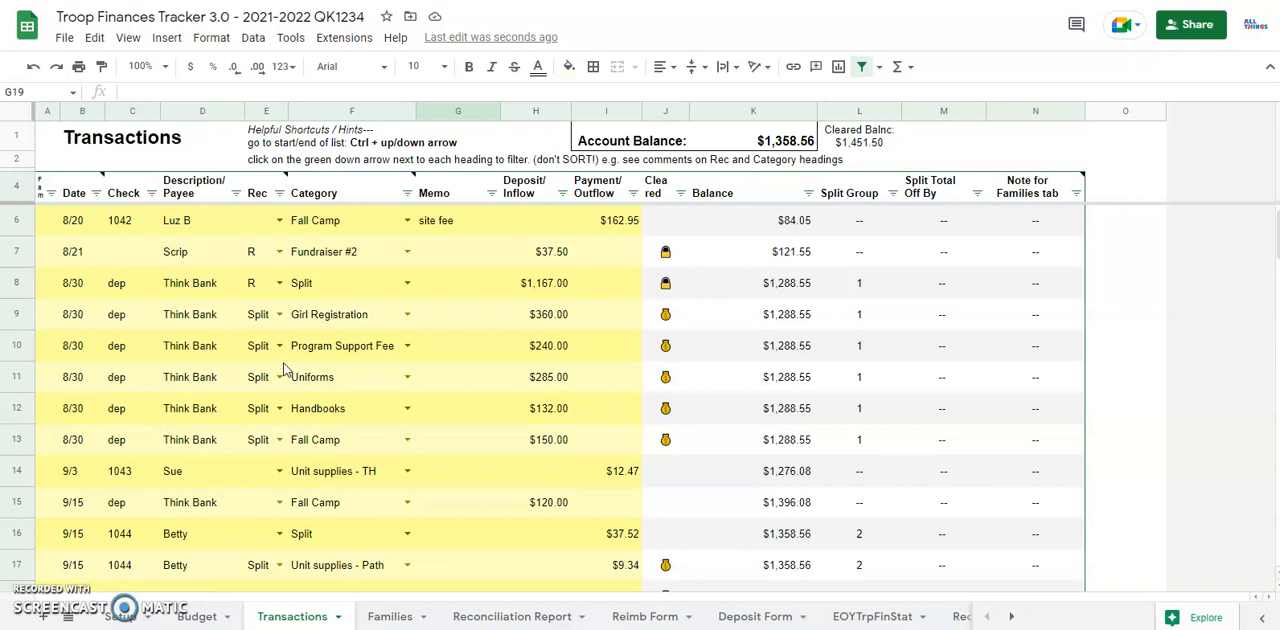
{"action": "scroll", "coordinate": [285, 371], "scroll_direction": "up", "scroll_amount": 1}
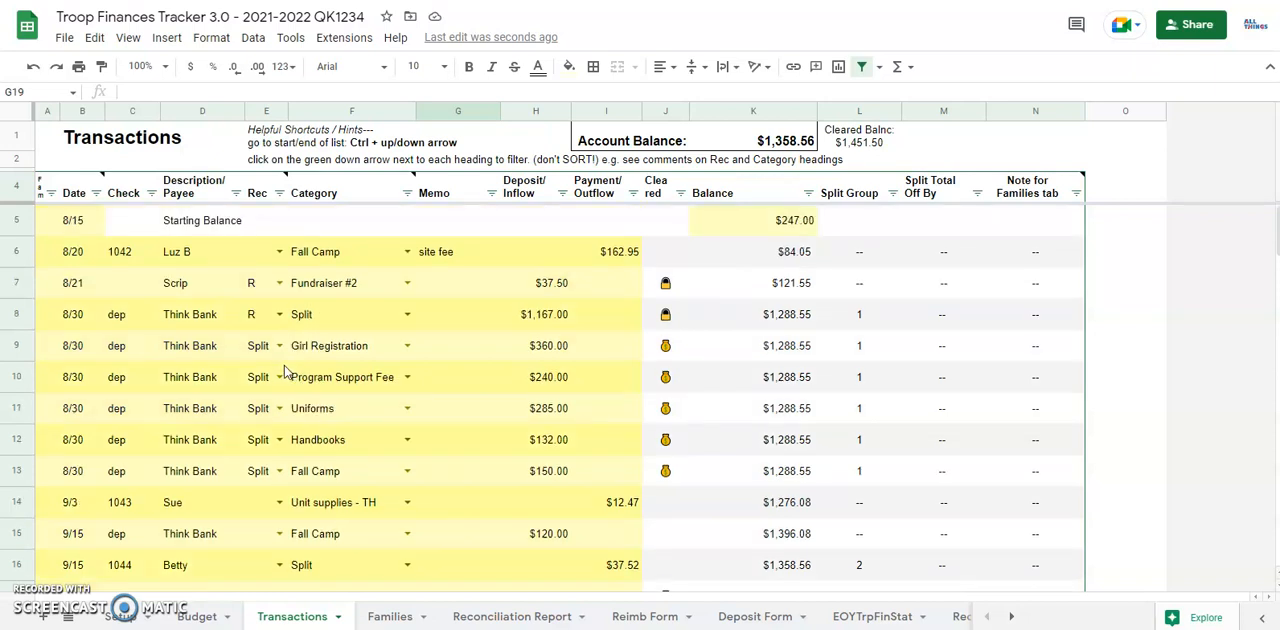
Step: Check the Budget sheet briefly, and look through the category choices offered for row 19 of the Transactions sheet
{"action": "left_click", "coordinate": [198, 617]}
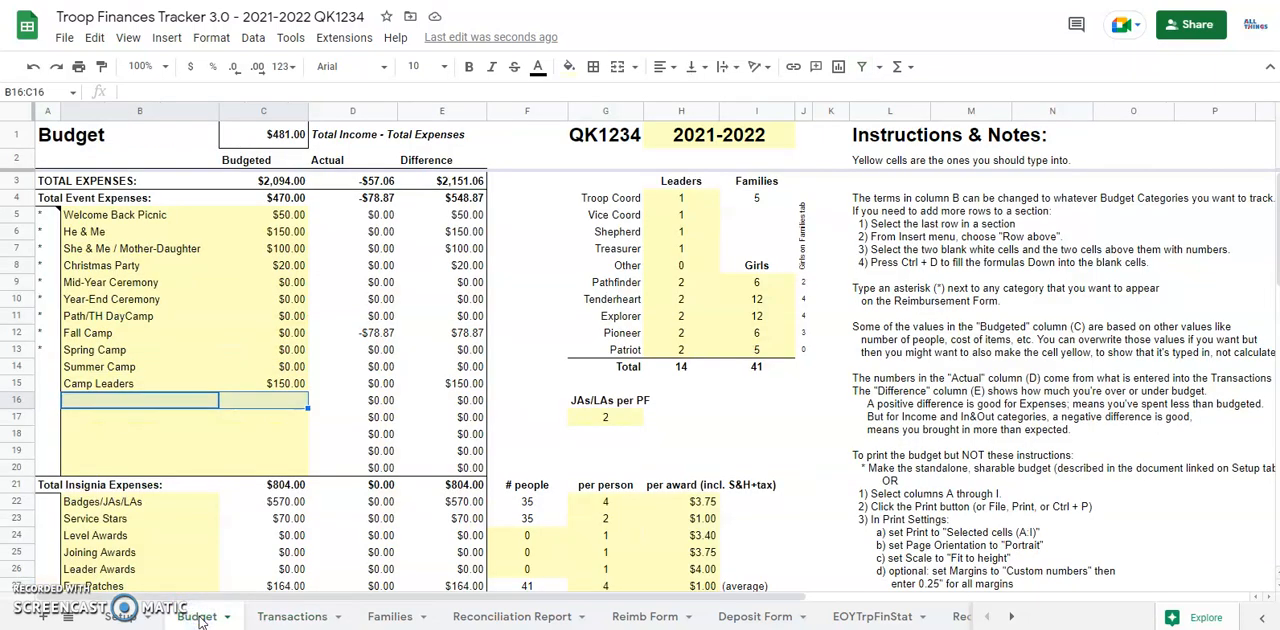
{"action": "left_click", "coordinate": [275, 616]}
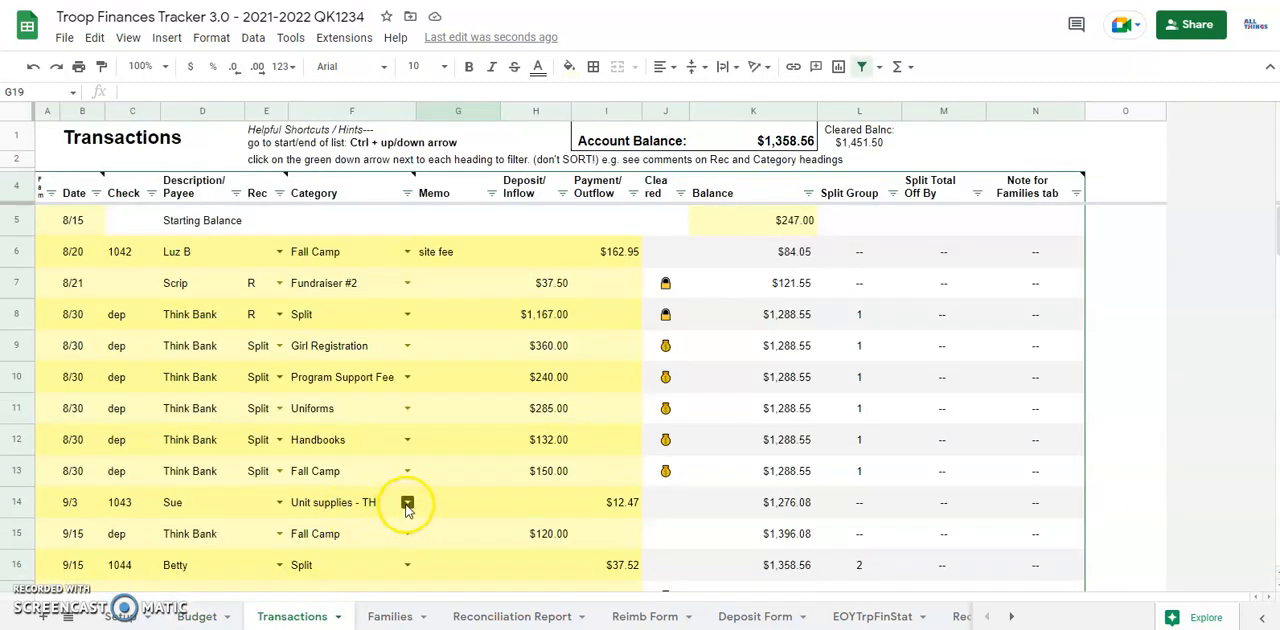
{"action": "scroll", "coordinate": [407, 508], "scroll_direction": "down", "scroll_amount": 4}
{"action": "scroll", "coordinate": [402, 444], "scroll_direction": "up", "scroll_amount": 2}
{"action": "left_click", "coordinate": [407, 444]}
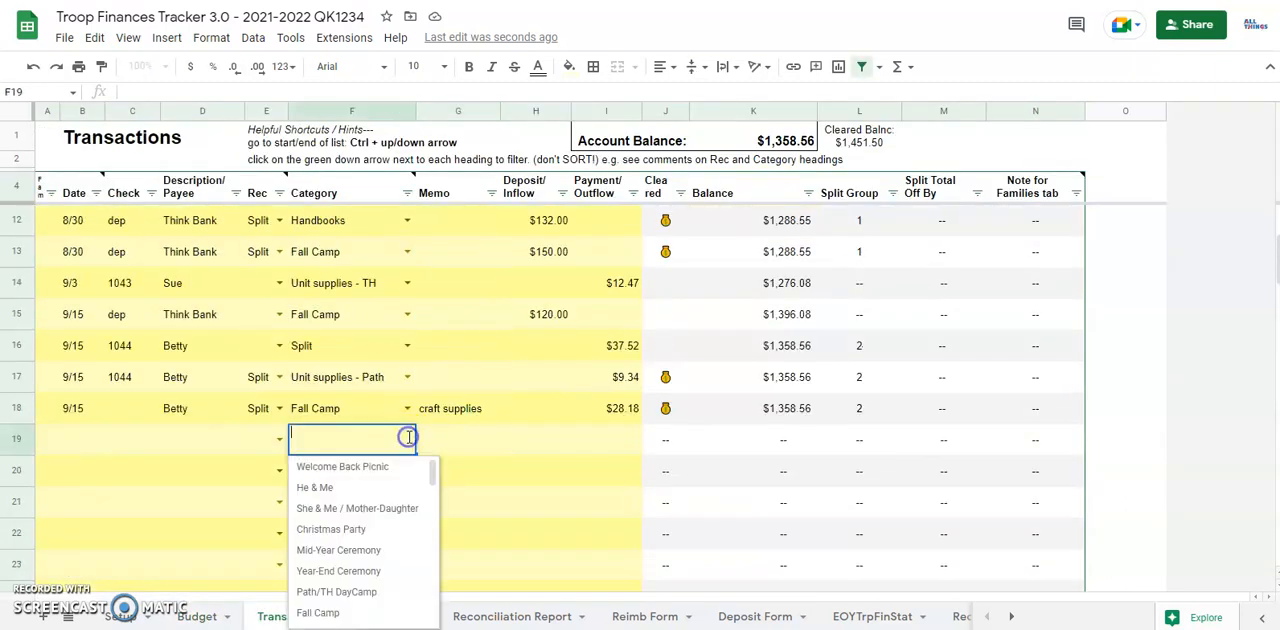
{"action": "scroll", "coordinate": [378, 520], "scroll_direction": "down", "scroll_amount": 6}
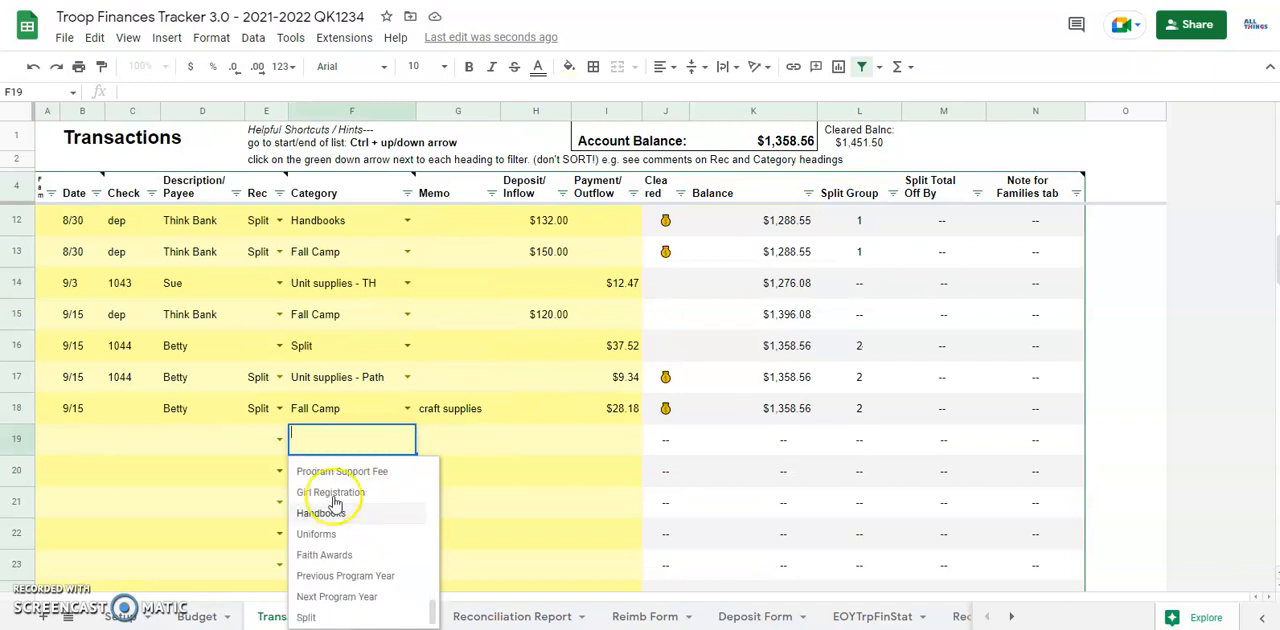
Step: Examine all the category names in column B of the Budget sheet
{"action": "left_click", "coordinate": [197, 617]}
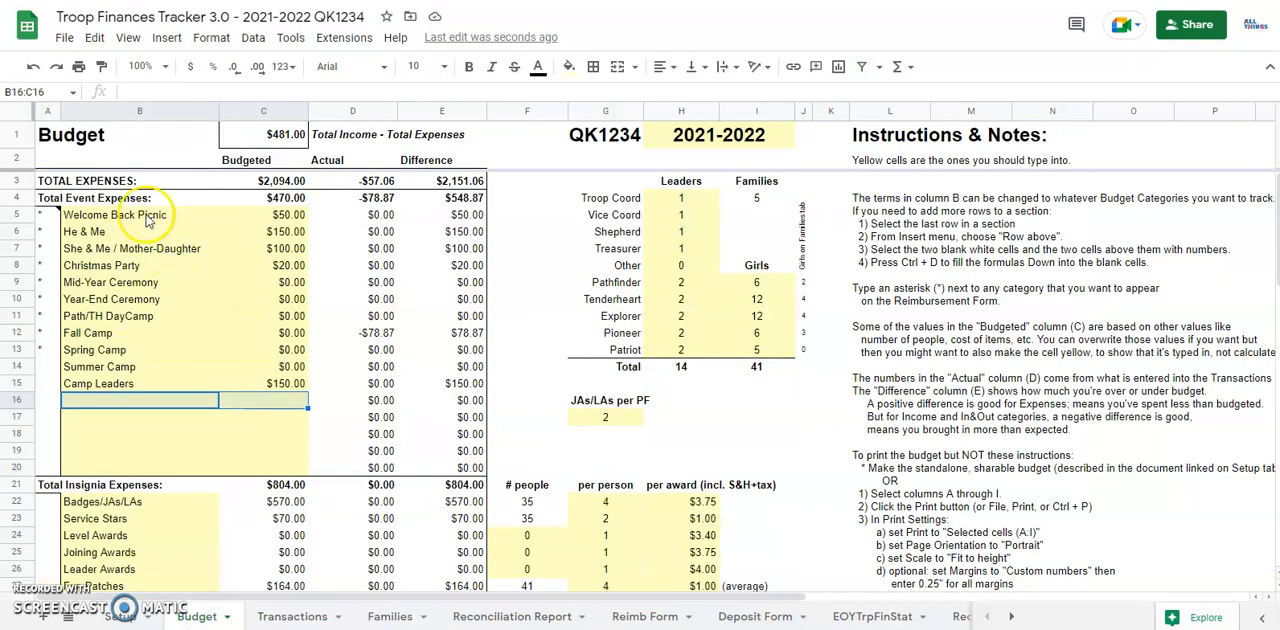
{"action": "left_click", "coordinate": [137, 111]}
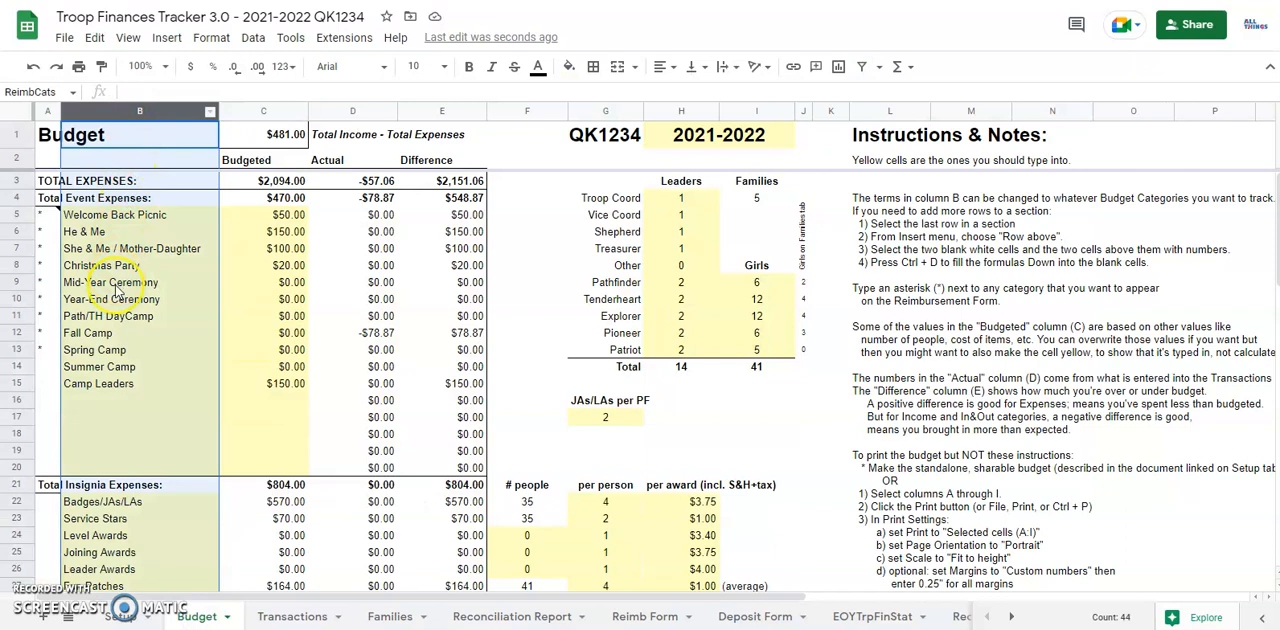
{"action": "scroll", "coordinate": [115, 418], "scroll_direction": "down", "scroll_amount": 5}
{"action": "scroll", "coordinate": [117, 420], "scroll_direction": "down", "scroll_amount": 2}
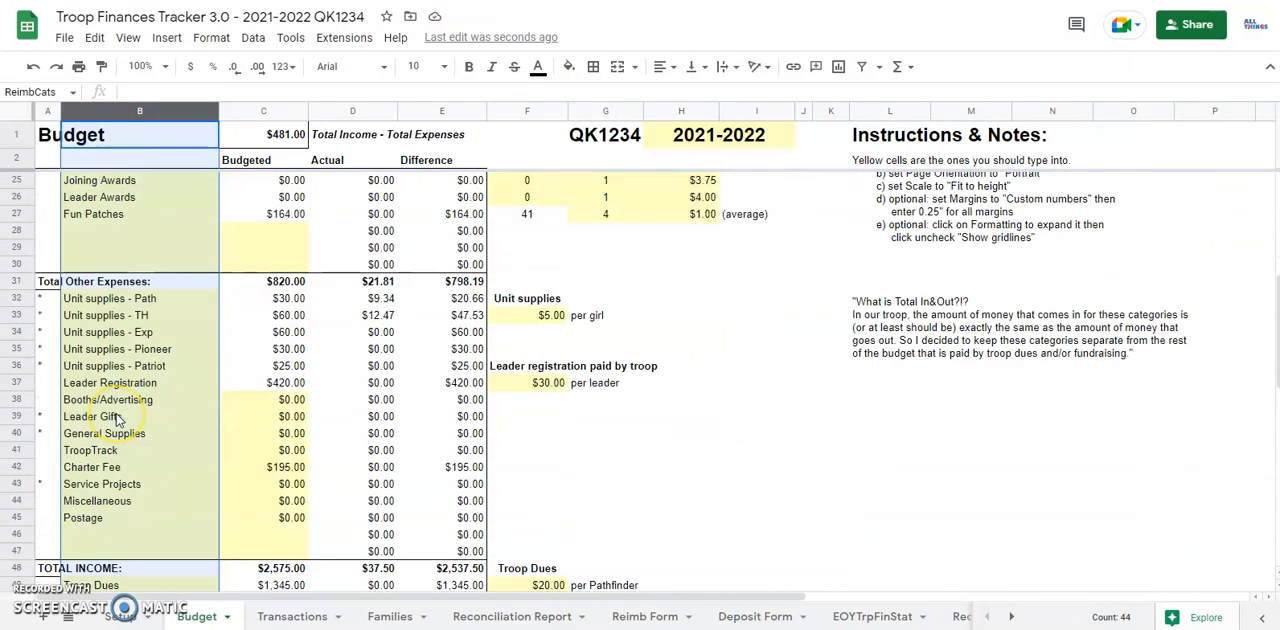
{"action": "scroll", "coordinate": [119, 424], "scroll_direction": "down", "scroll_amount": 1}
{"action": "scroll", "coordinate": [123, 420], "scroll_direction": "up", "scroll_amount": 8}
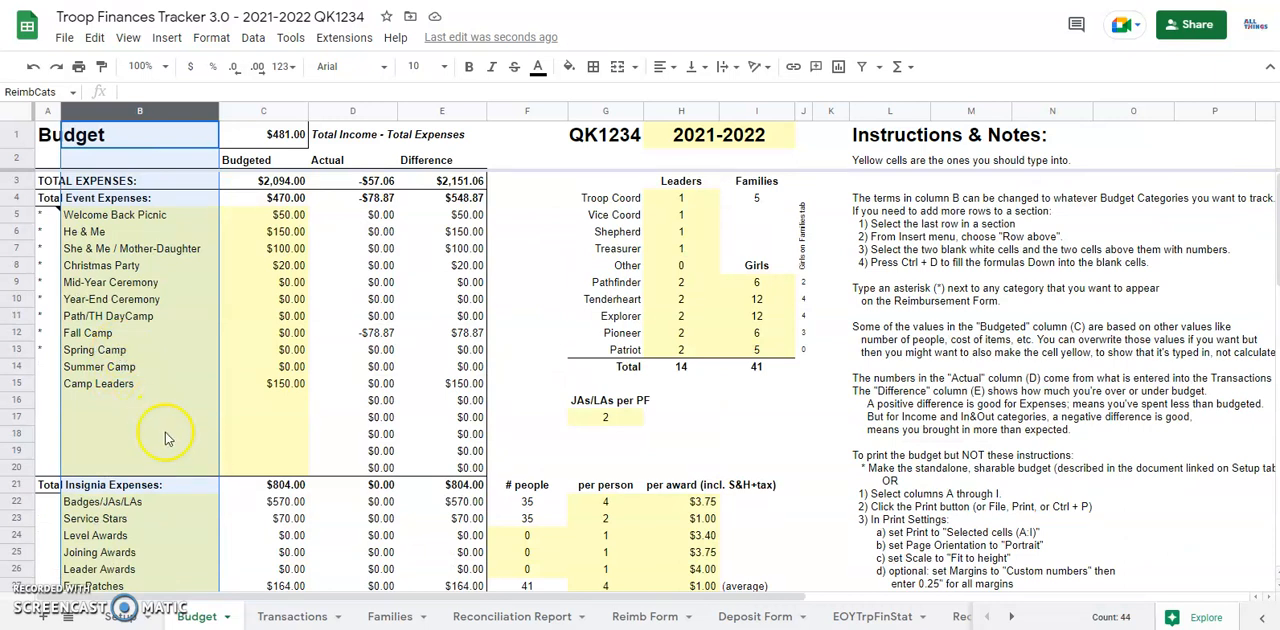
Step: Inspect the budgeted amounts for troop dues and fundraisers, and the income-minus-expenses formula in cell C1
{"action": "scroll", "coordinate": [167, 438], "scroll_direction": "down", "scroll_amount": 10}
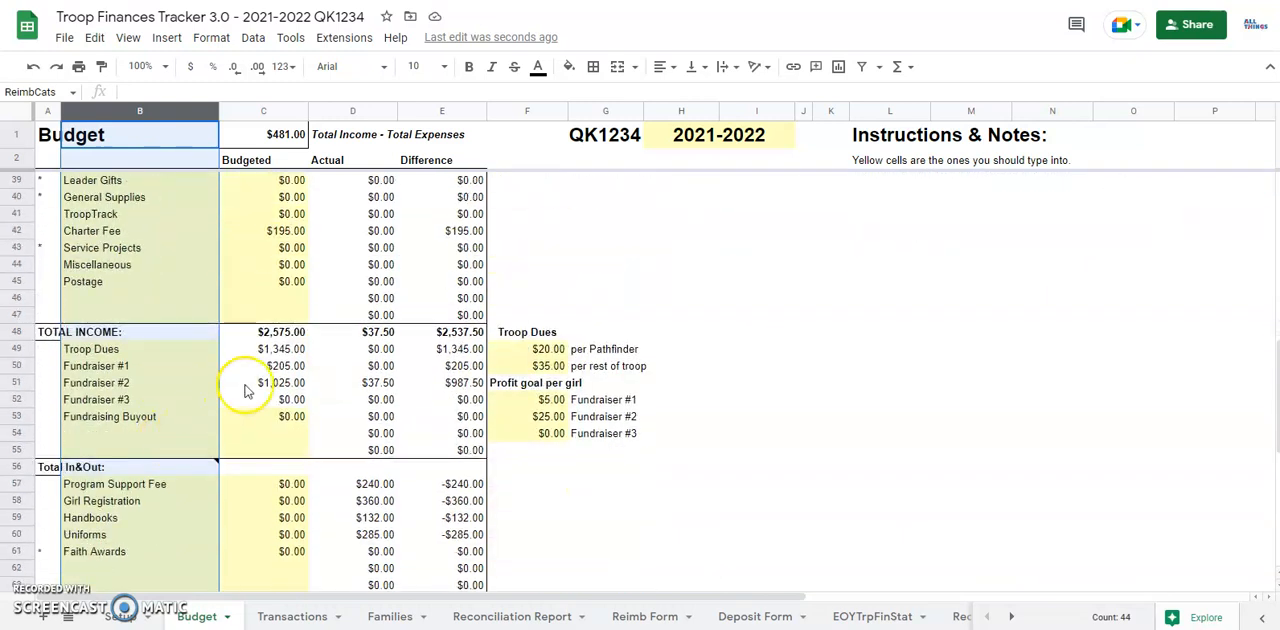
{"action": "left_click_drag", "start_coordinate": [262, 357], "coordinate": [273, 413]}
{"action": "scroll", "coordinate": [270, 410], "scroll_direction": "up", "scroll_amount": 10}
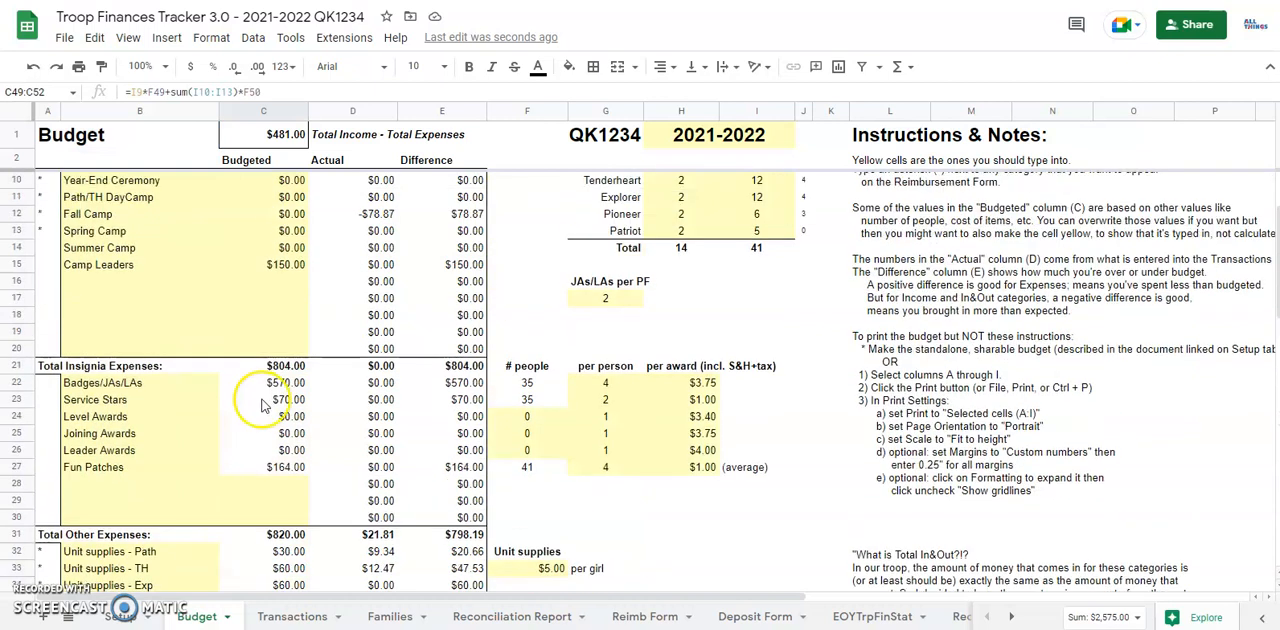
{"action": "left_click", "coordinate": [258, 135]}
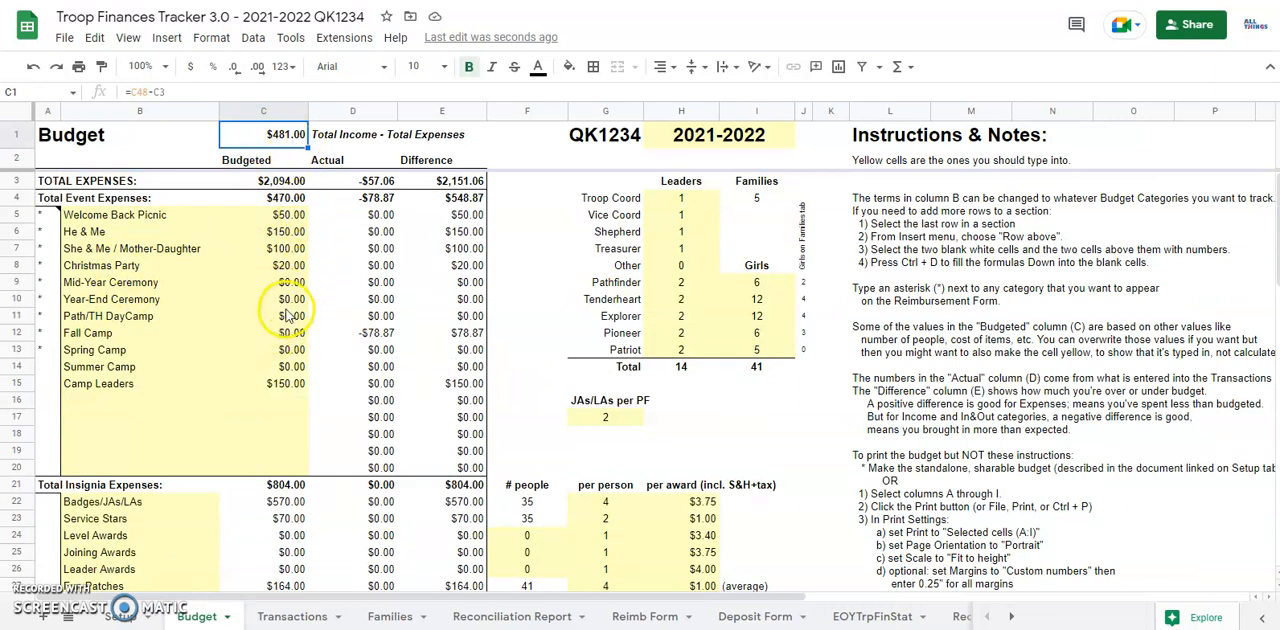
Step: Set the budgeted amount for Spring Camp to $100
{"action": "left_click", "coordinate": [288, 350]}
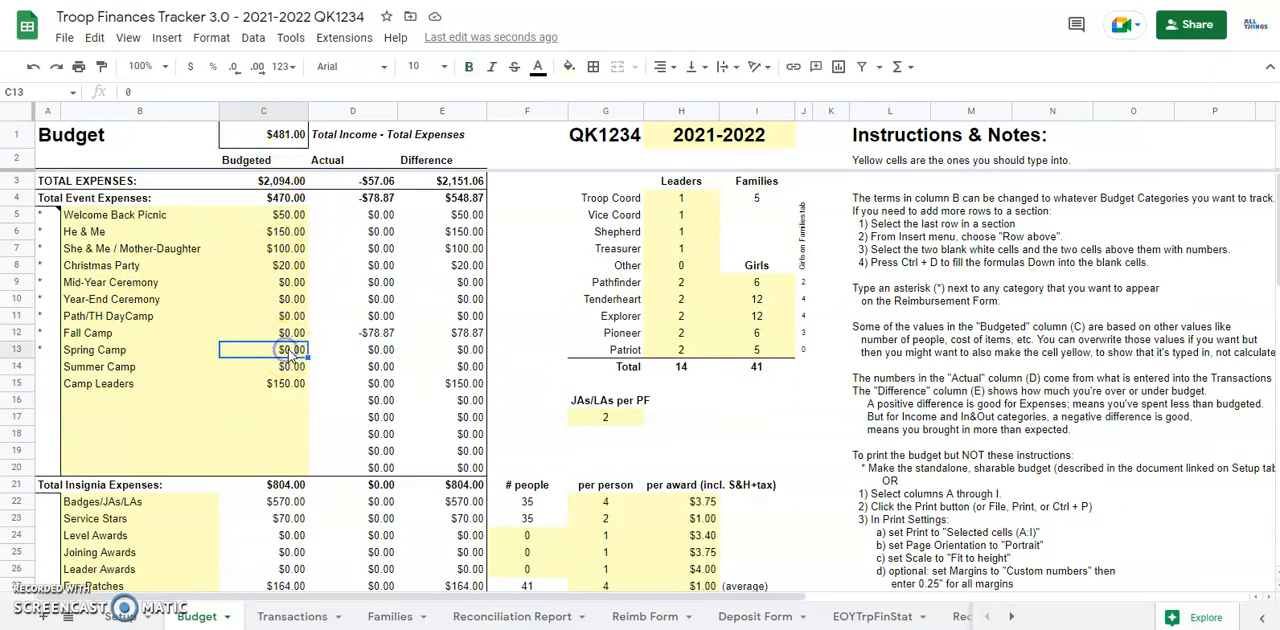
{"action": "type", "text": "100"}
{"action": "key", "text": "Return"}
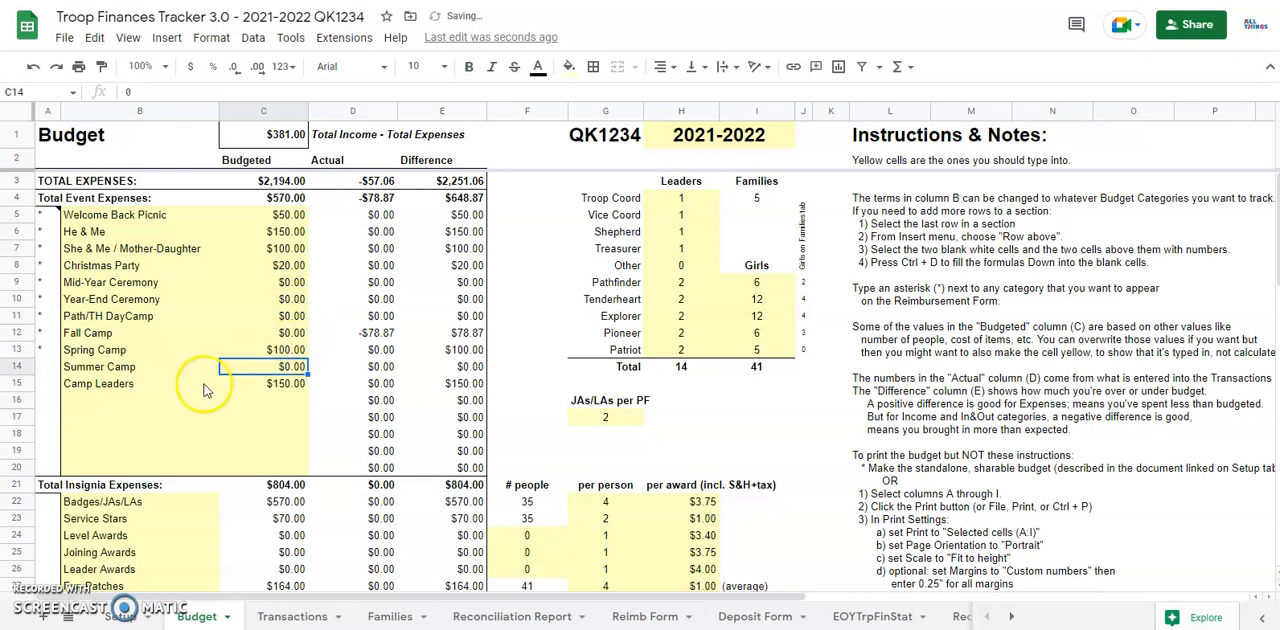
Step: Add a Hiking Event category in row 16 of the event expenses with a budgeted amount of $40
{"action": "left_click", "coordinate": [105, 399]}
{"action": "type", "text": "Hi"}
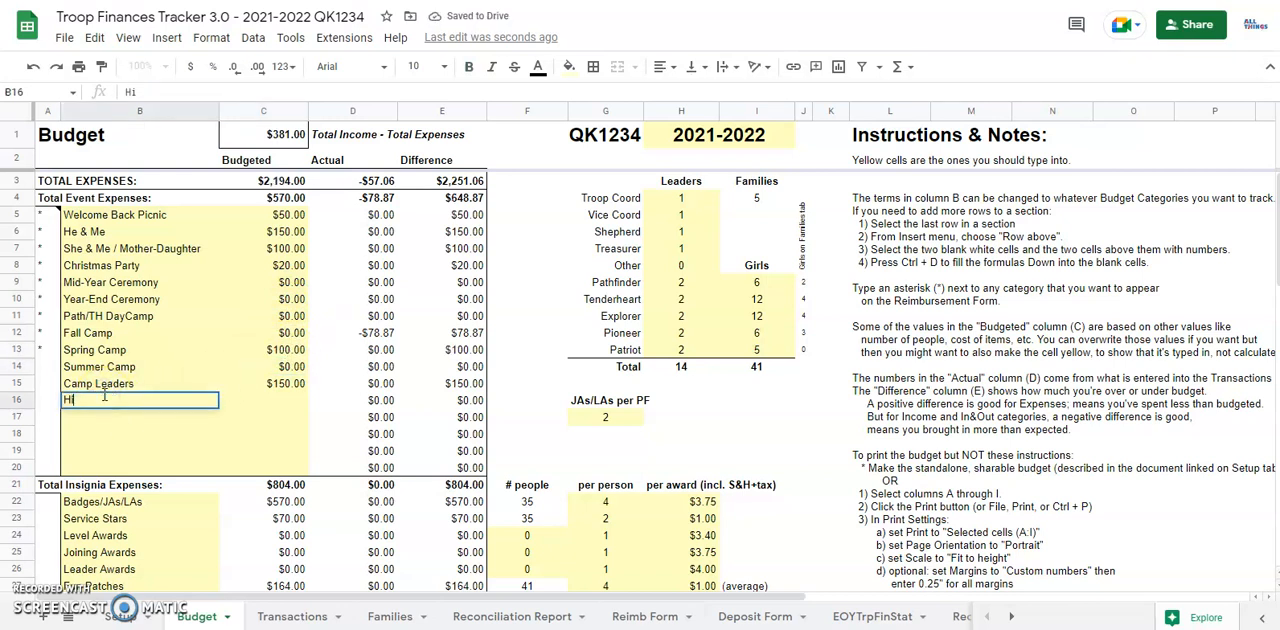
{"action": "type", "text": "king Event"}
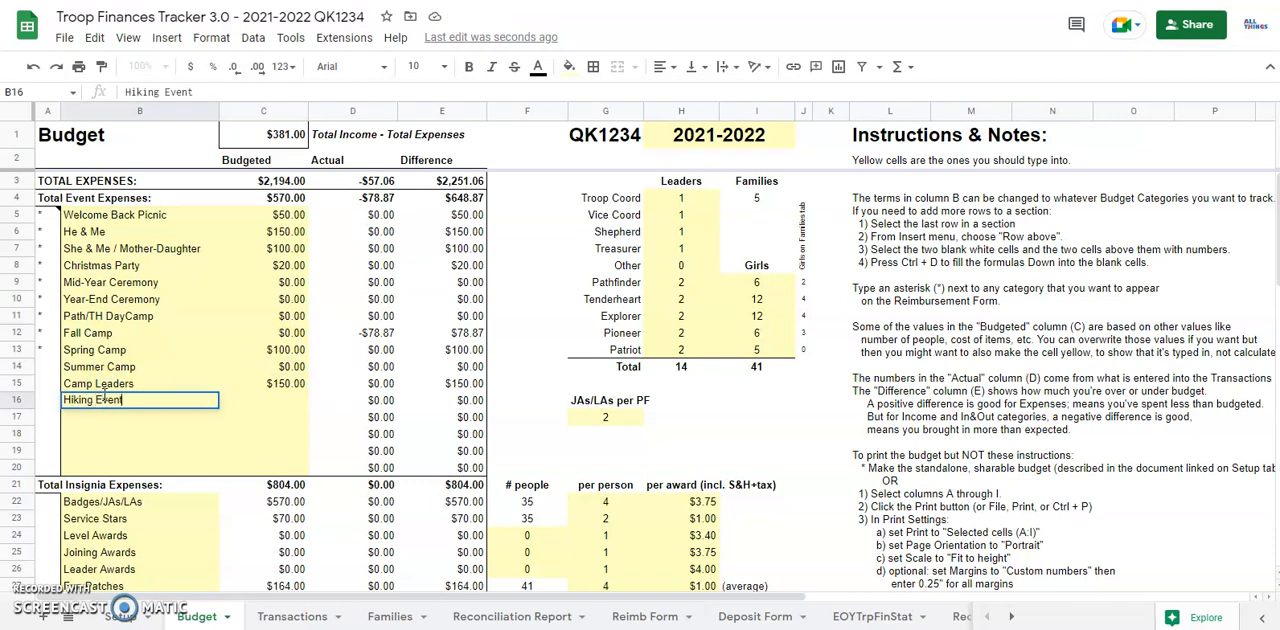
{"action": "key", "text": "Tab"}
{"action": "type", "text": "40"}
{"action": "key", "text": "Return"}
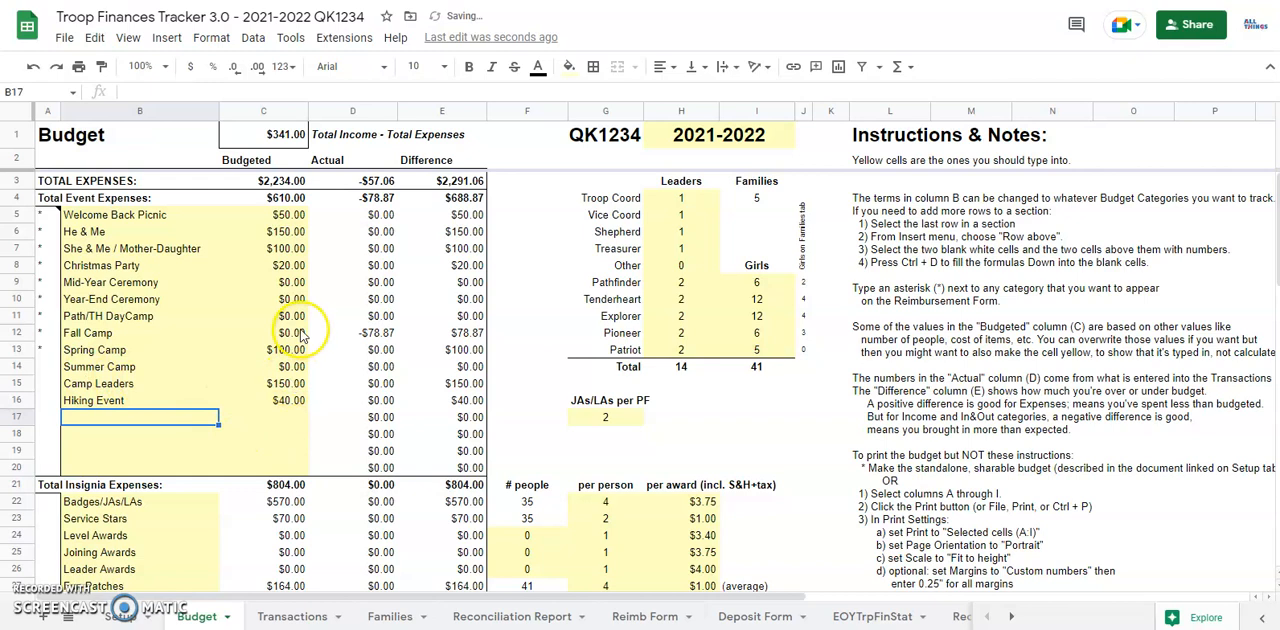
Step: Review the expense sections of the budget and inspect the Actual and Difference formulas for Unit supplies - Path
{"action": "scroll", "coordinate": [640, 350], "scroll_direction": "down", "scroll_amount": 3}
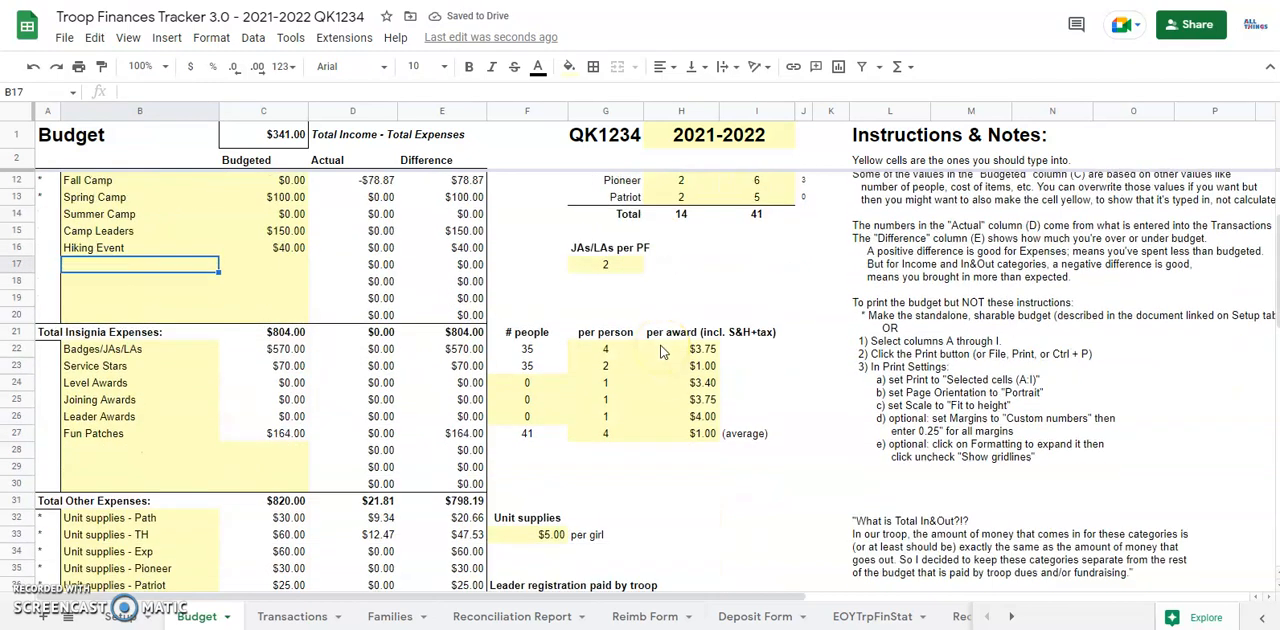
{"action": "scroll", "coordinate": [500, 350], "scroll_direction": "up", "scroll_amount": 3}
{"action": "scroll", "coordinate": [490, 350], "scroll_direction": "down", "scroll_amount": 5}
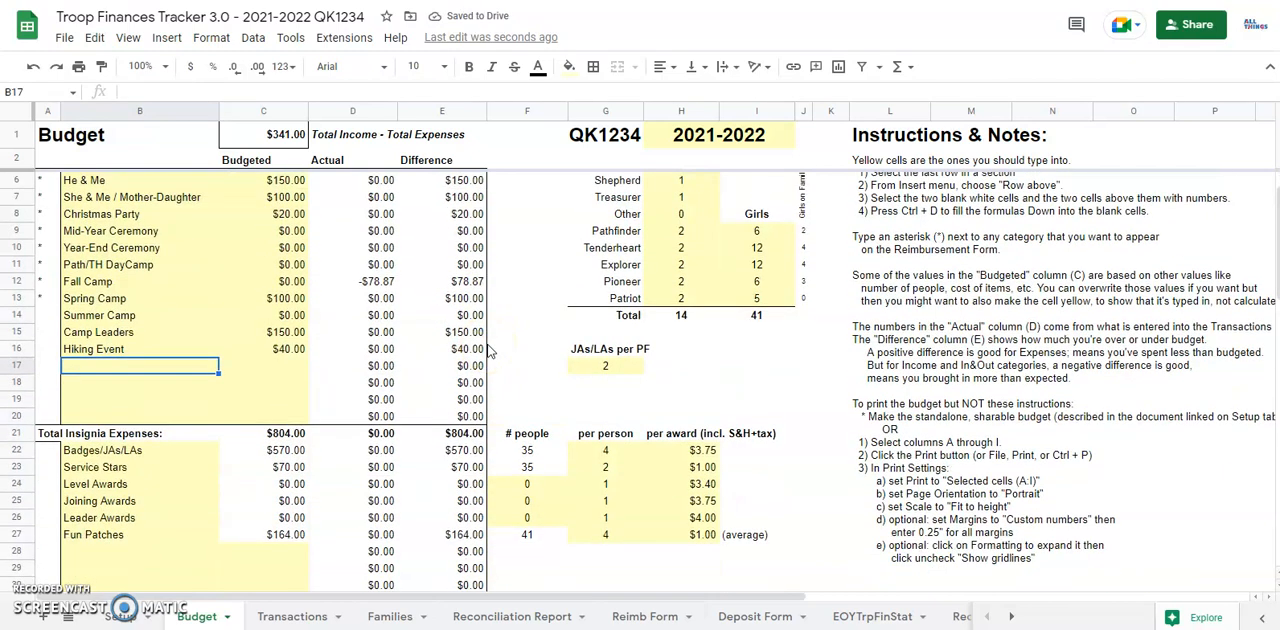
{"action": "scroll", "coordinate": [490, 350], "scroll_direction": "down", "scroll_amount": 1}
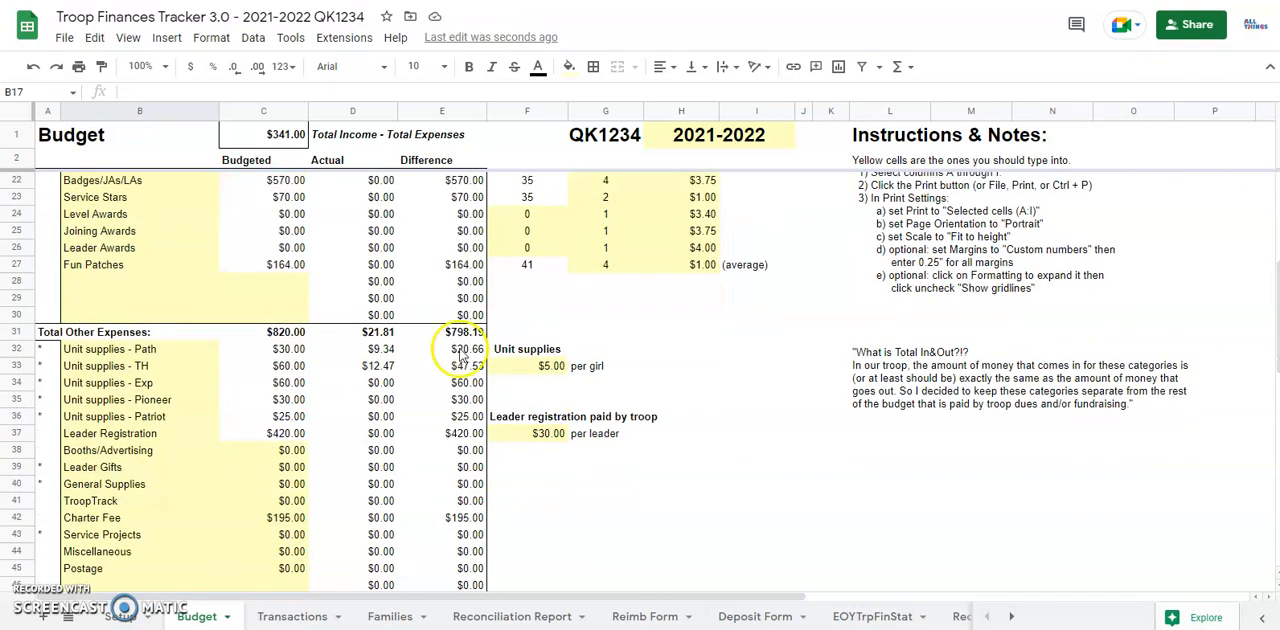
{"action": "left_click", "coordinate": [384, 352]}
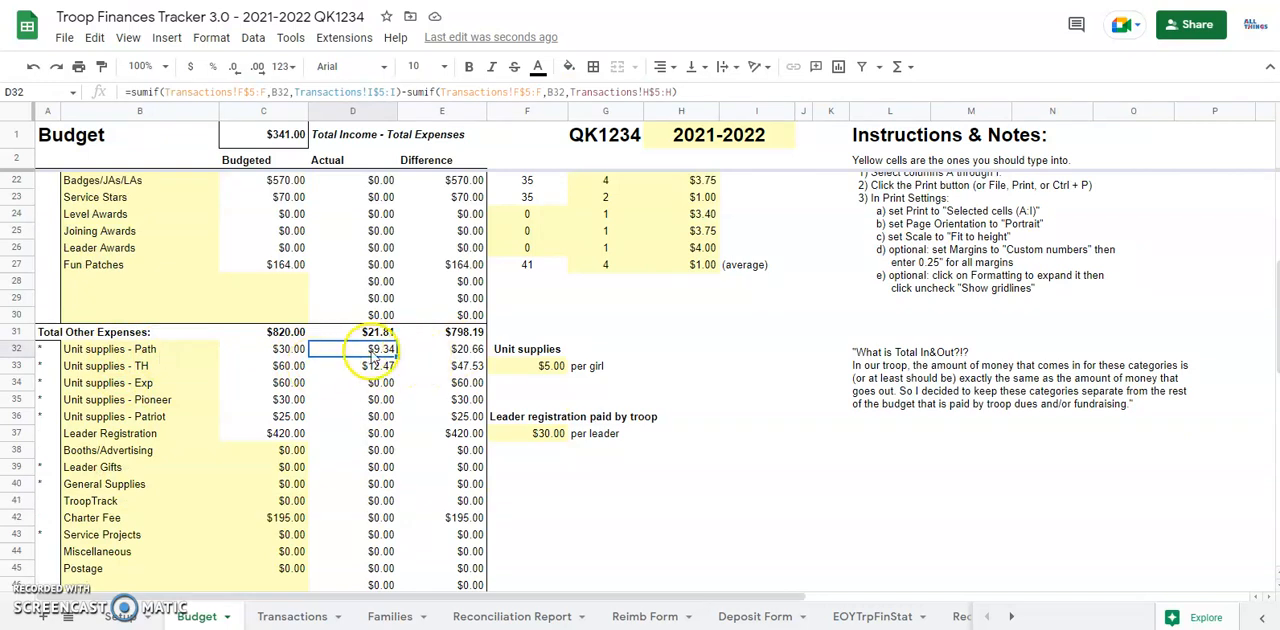
{"action": "left_click", "coordinate": [472, 352]}
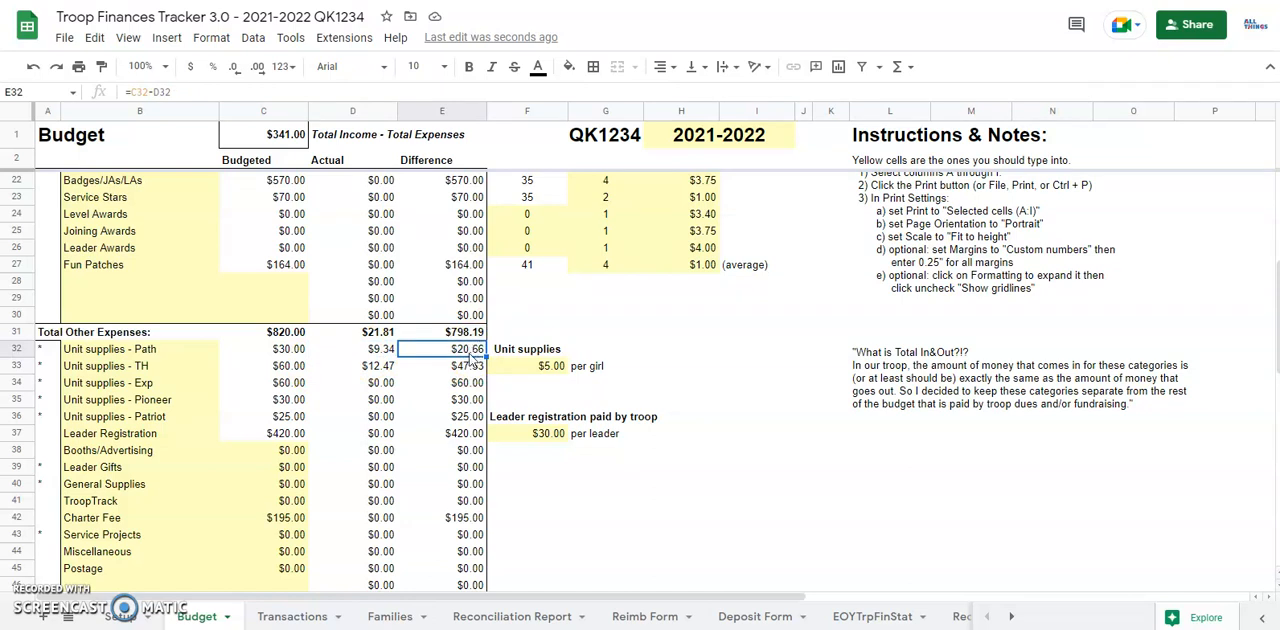
{"action": "scroll", "coordinate": [300, 408], "scroll_direction": "down", "scroll_amount": 2}
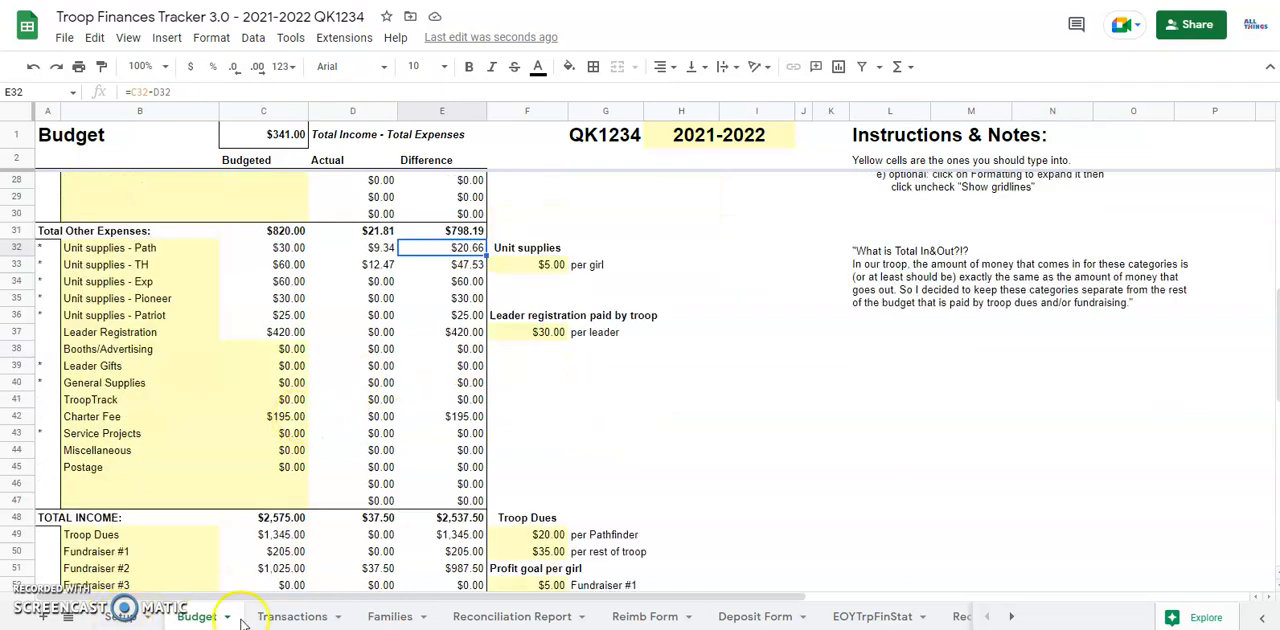
Step: View the Reimb Form, Deposit Form, Reconciliation Report and Rec Aug 2021 sheets in turn
{"action": "left_click", "coordinate": [630, 617]}
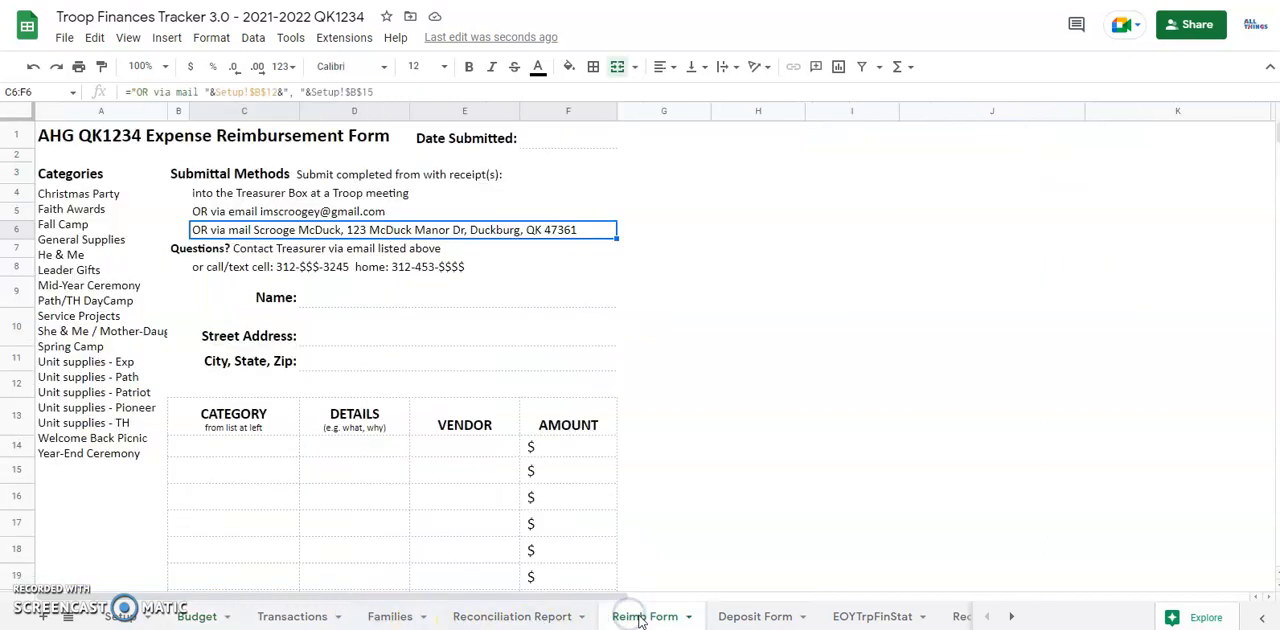
{"action": "left_click", "coordinate": [748, 618]}
{"action": "left_click", "coordinate": [666, 620]}
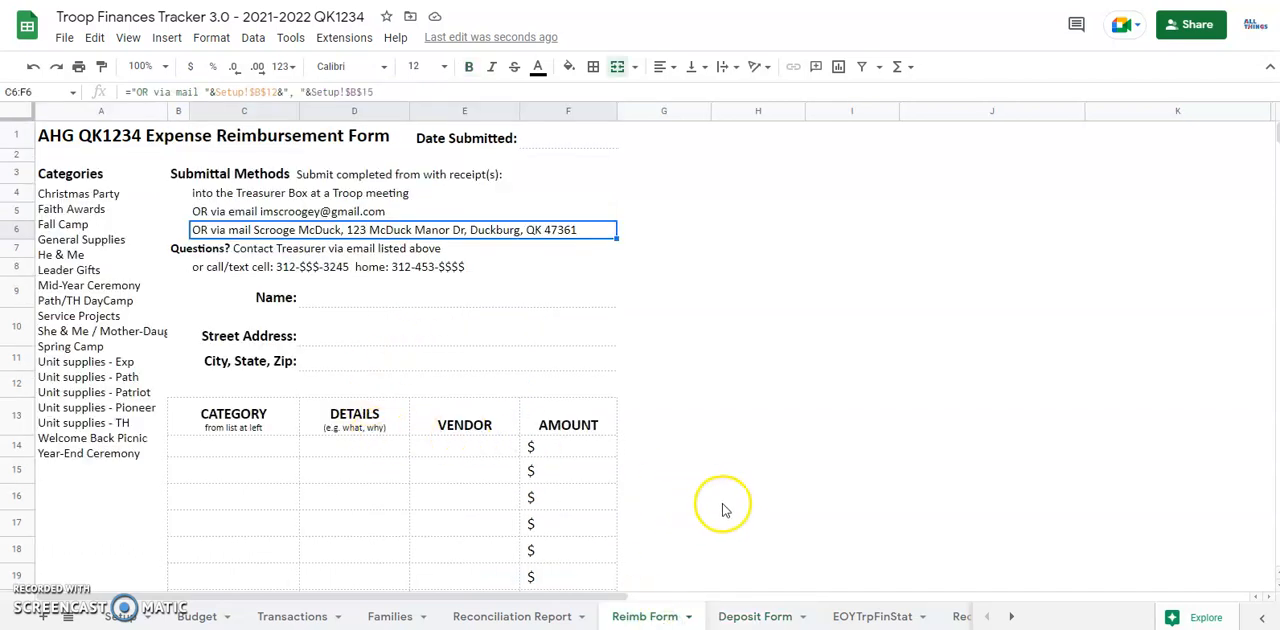
{"action": "left_click", "coordinate": [527, 618]}
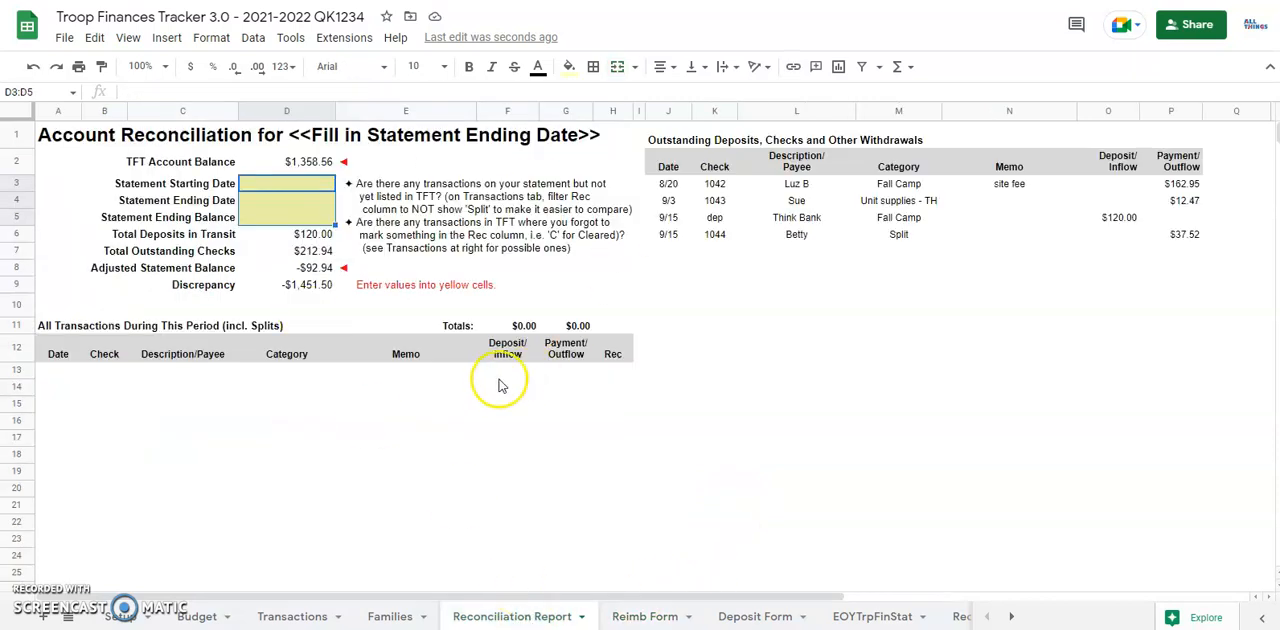
{"action": "left_click", "coordinate": [957, 618]}
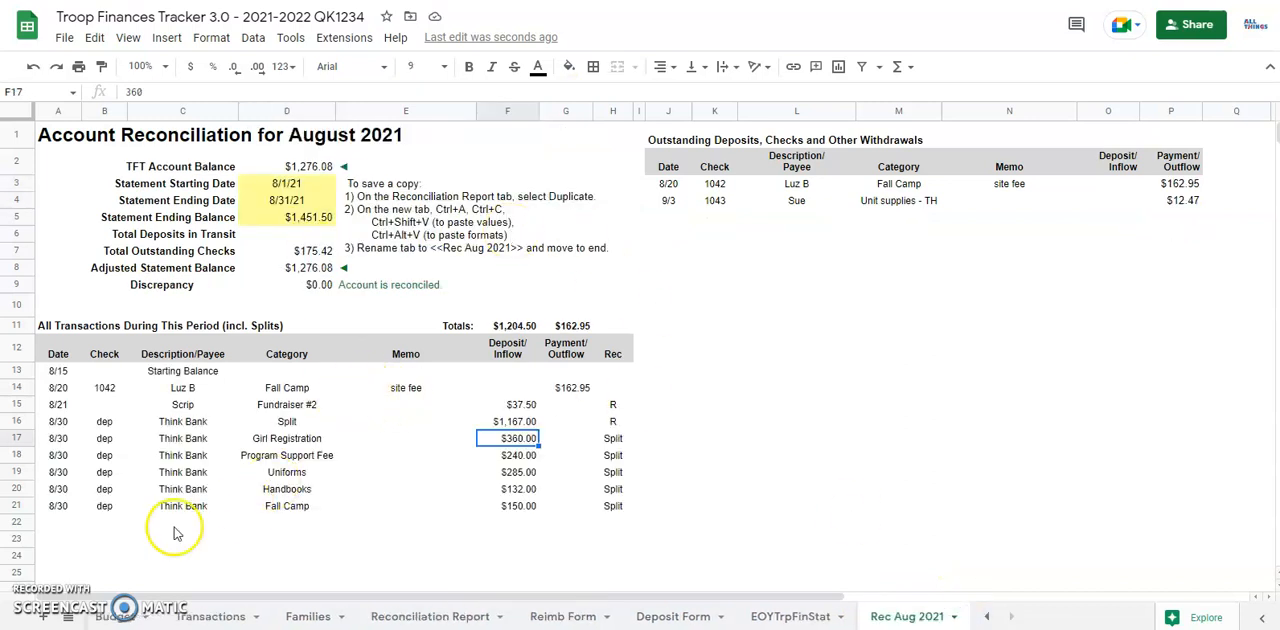